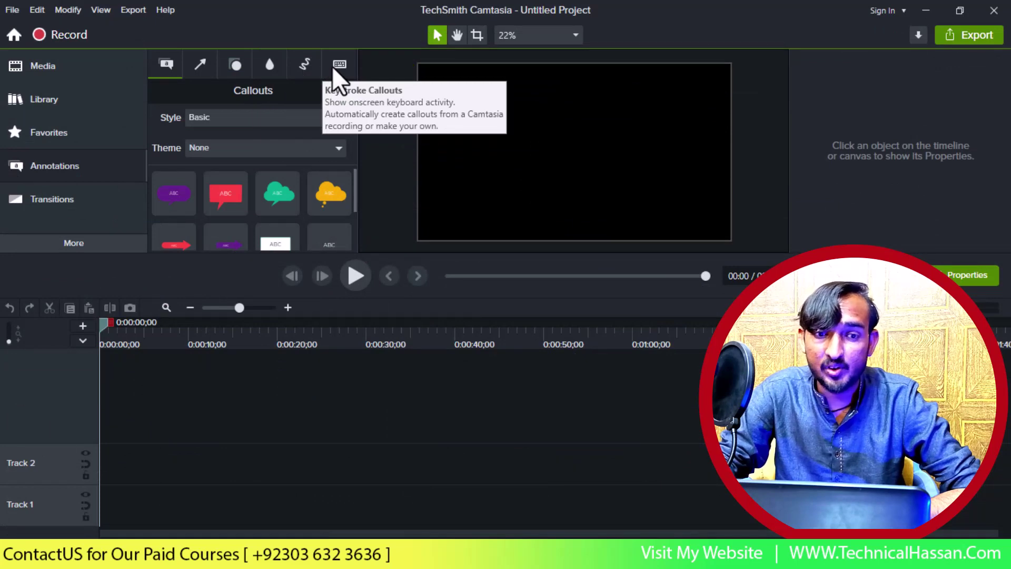
Examine the transition type categories and look through the full collection of available transitions.
left_click(118, 198)
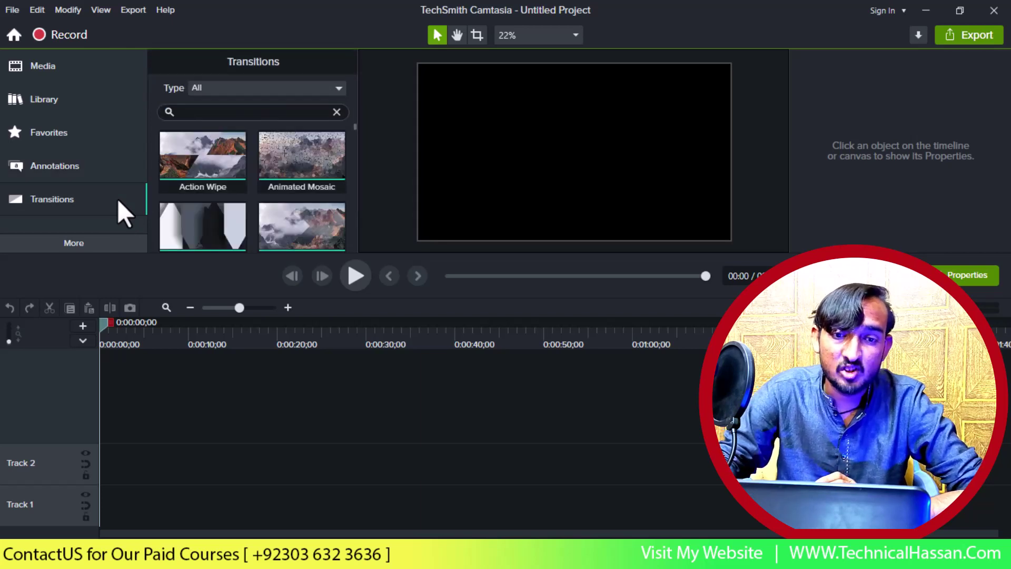
left_click(312, 89)
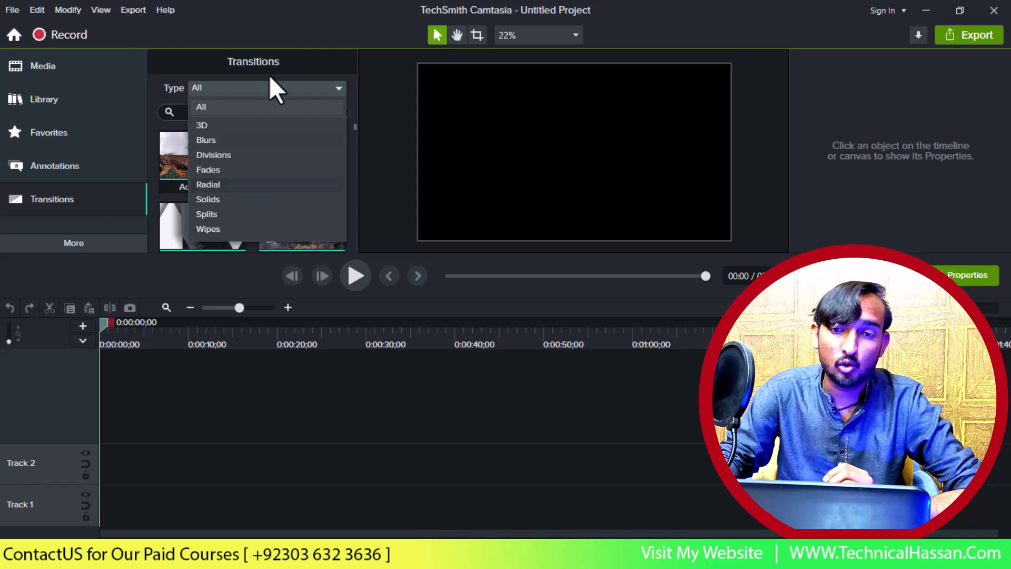
left_click(325, 87)
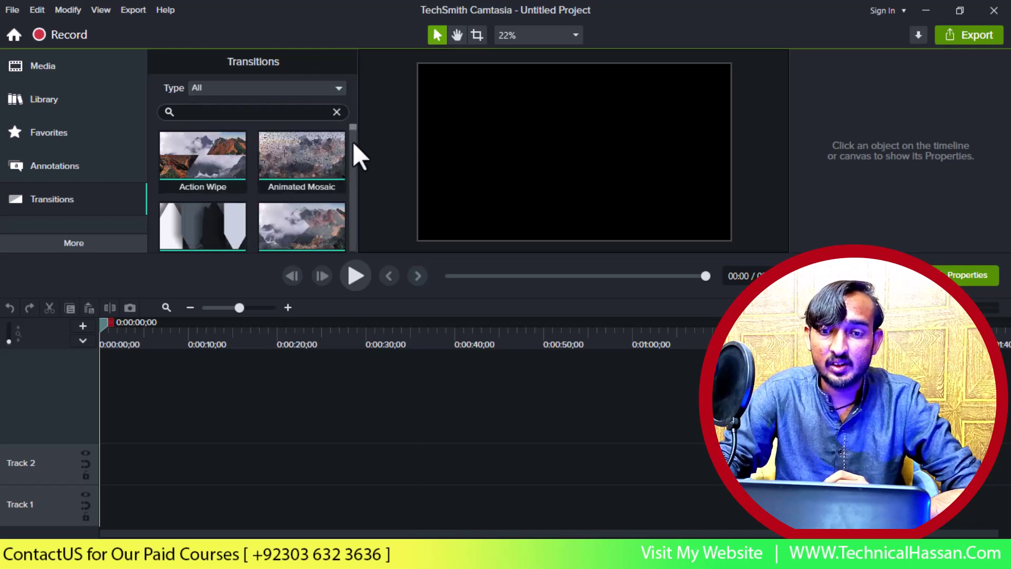
scroll(353, 141, "down", 5)
scroll(353, 158, "down", 15)
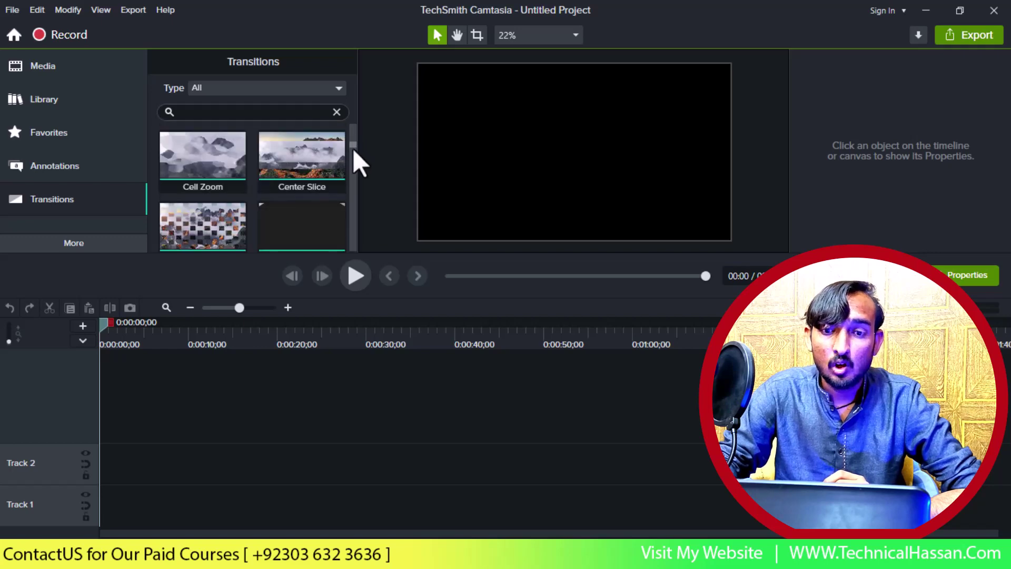
scroll(354, 232, "down", 12)
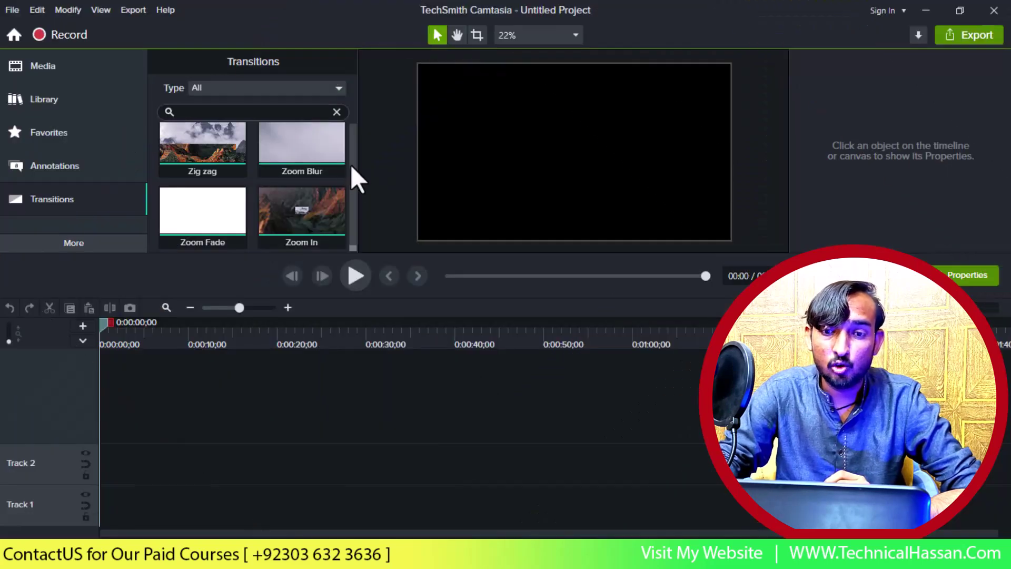
scroll(353, 163, "up", 8)
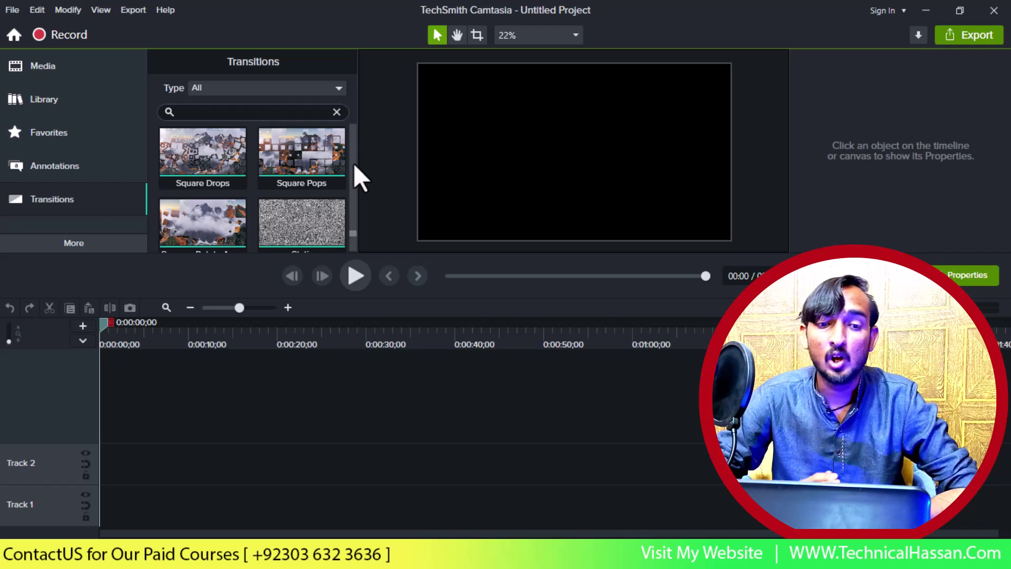
Import the video VID_20221219_085541 from the Mobil Data folder and place it at the start of Track 2.
left_click(81, 77)
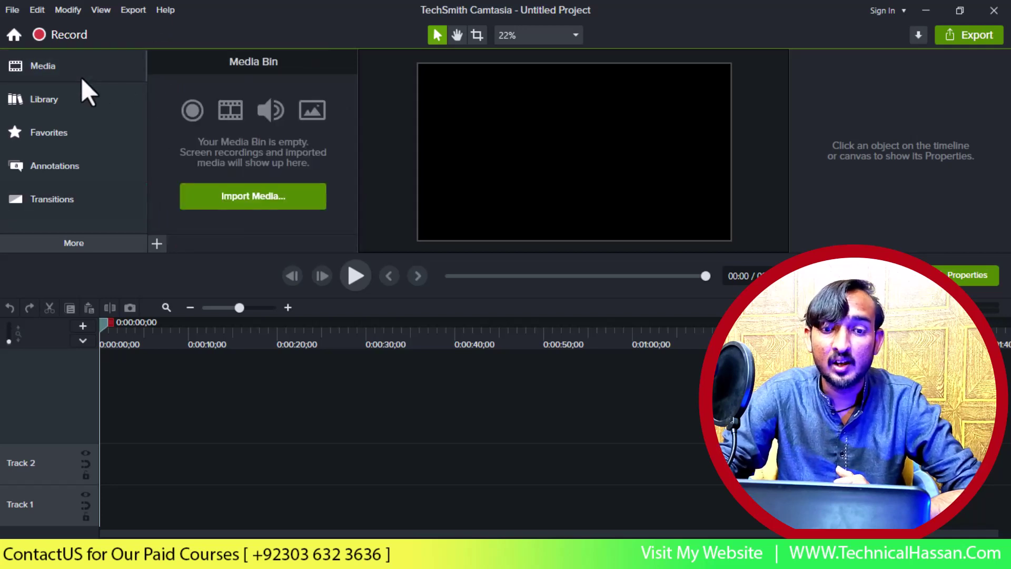
left_click(282, 207)
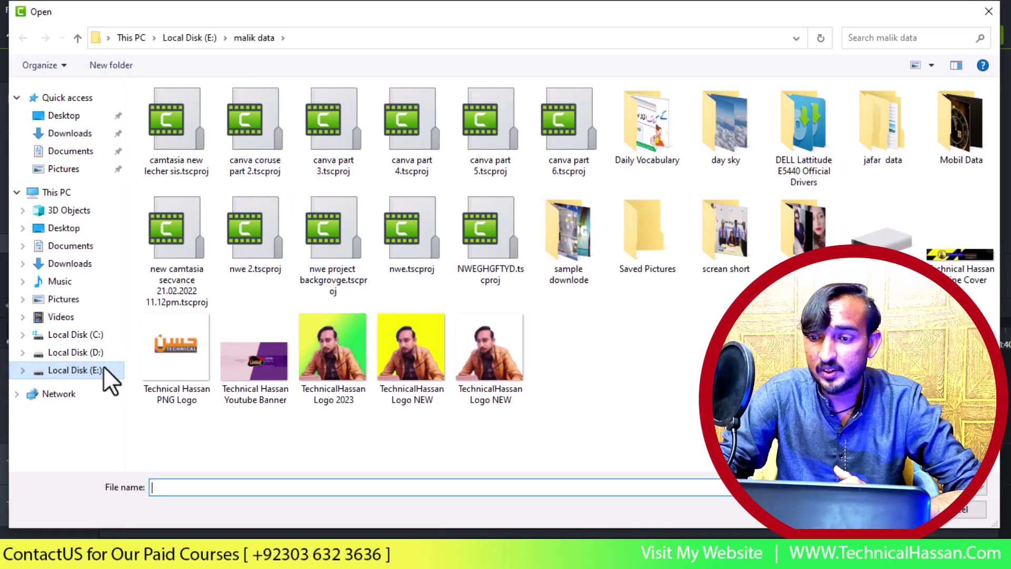
double_click(969, 120)
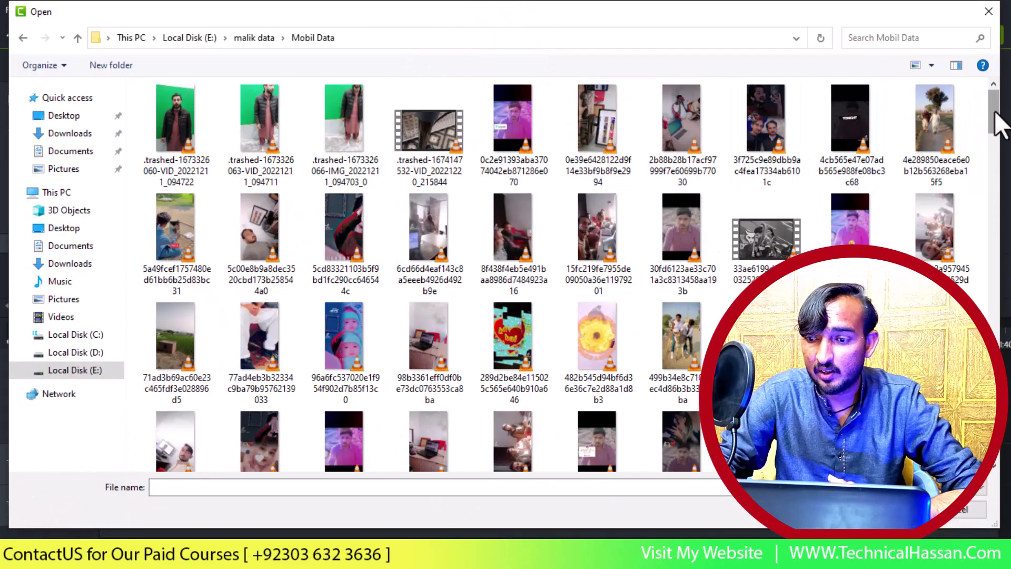
left_click_drag(996, 112, 1010, 430)
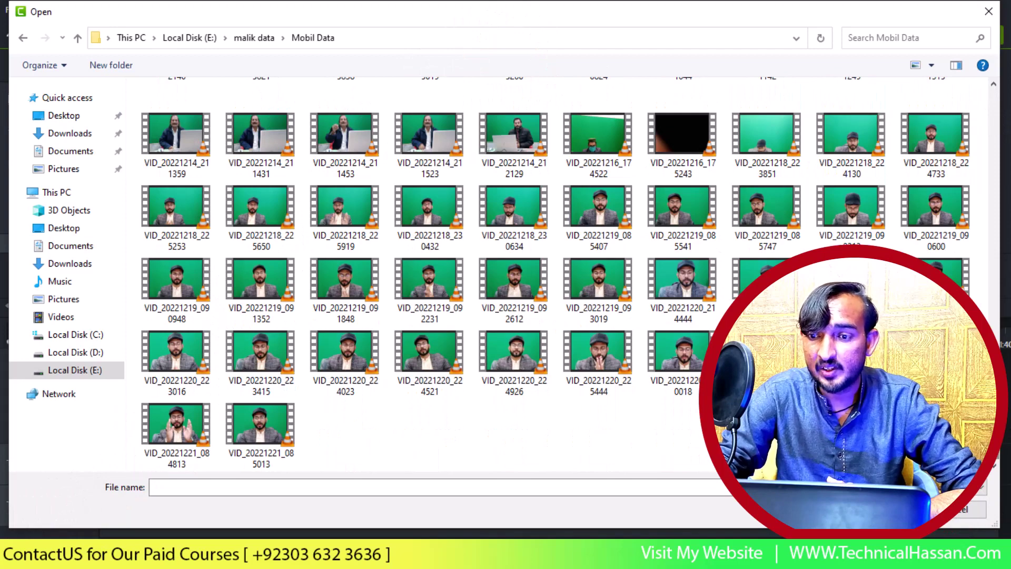
double_click(702, 226)
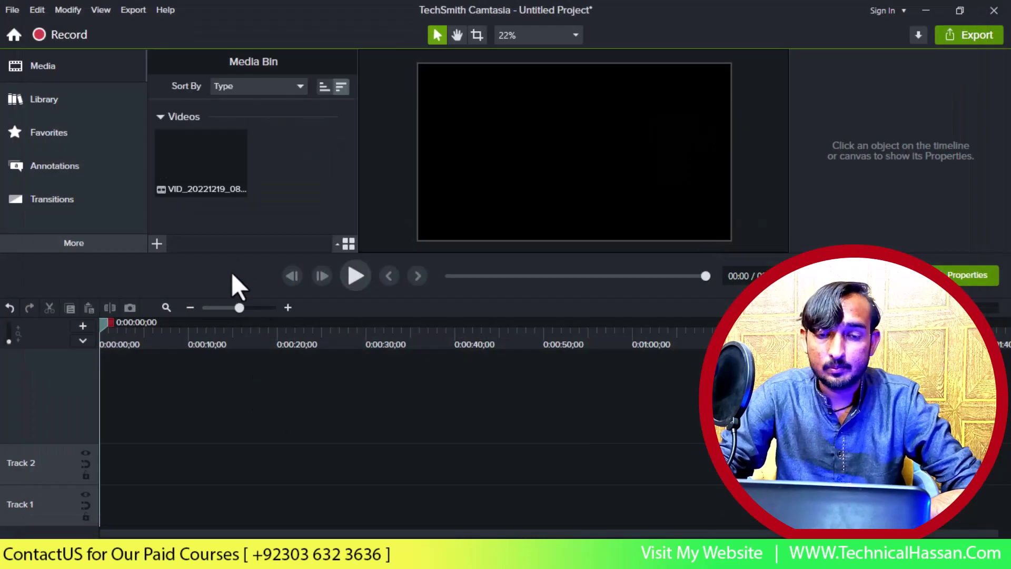
left_click_drag(199, 158, 94, 468)
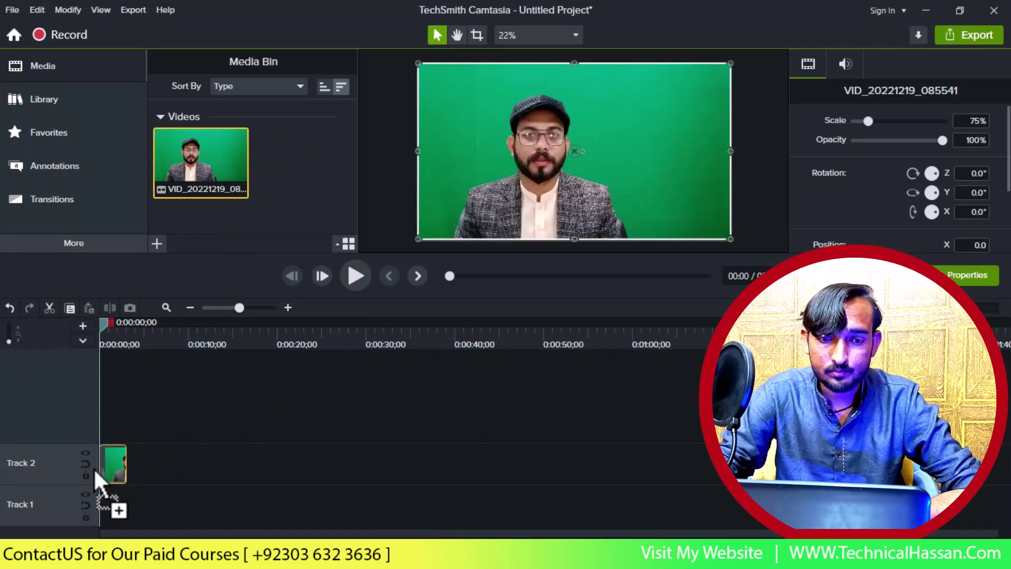
left_click(114, 332)
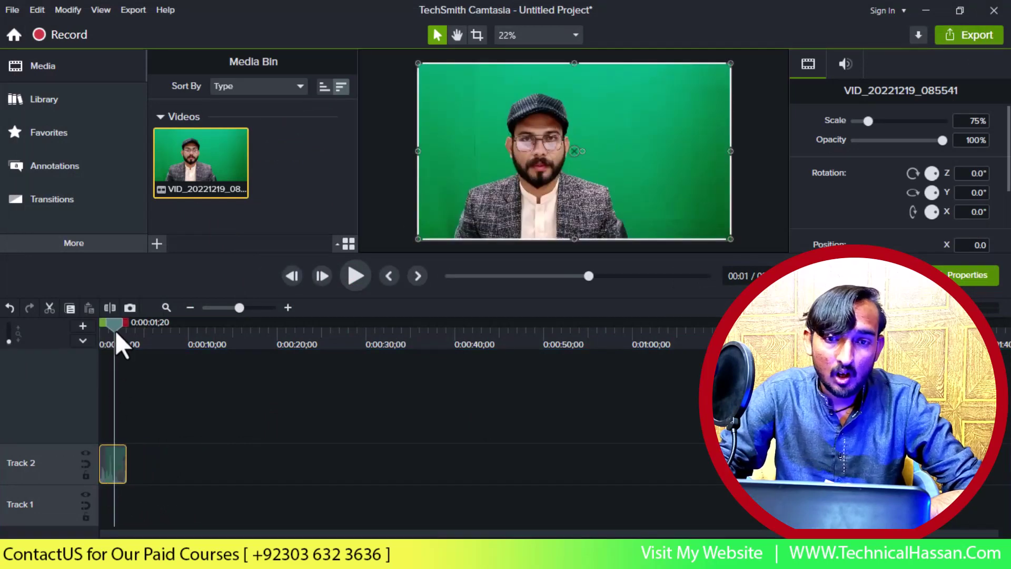
Add the Square Drops transition to the start of the clip on Track 2.
left_click(74, 191)
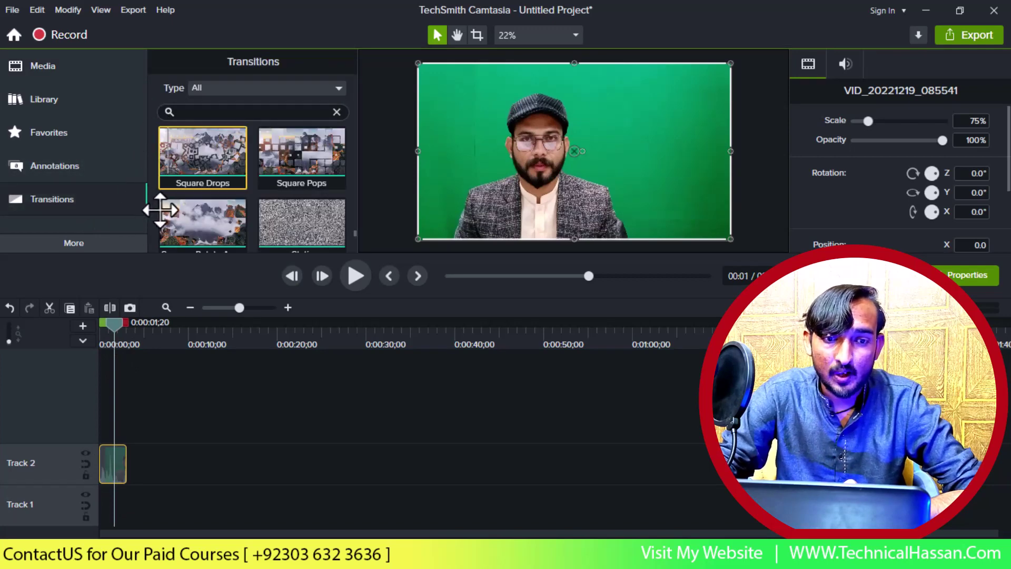
left_click_drag(207, 164, 102, 455)
left_click(106, 458)
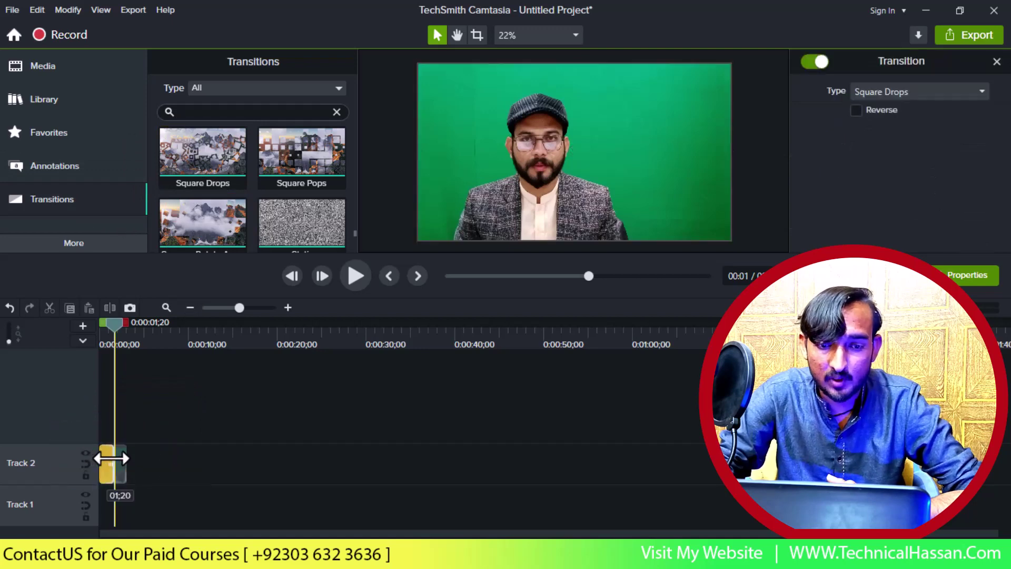
Silence the audio of the Track 2 clip and play it back from the start.
left_click_drag(113, 324, 97, 322)
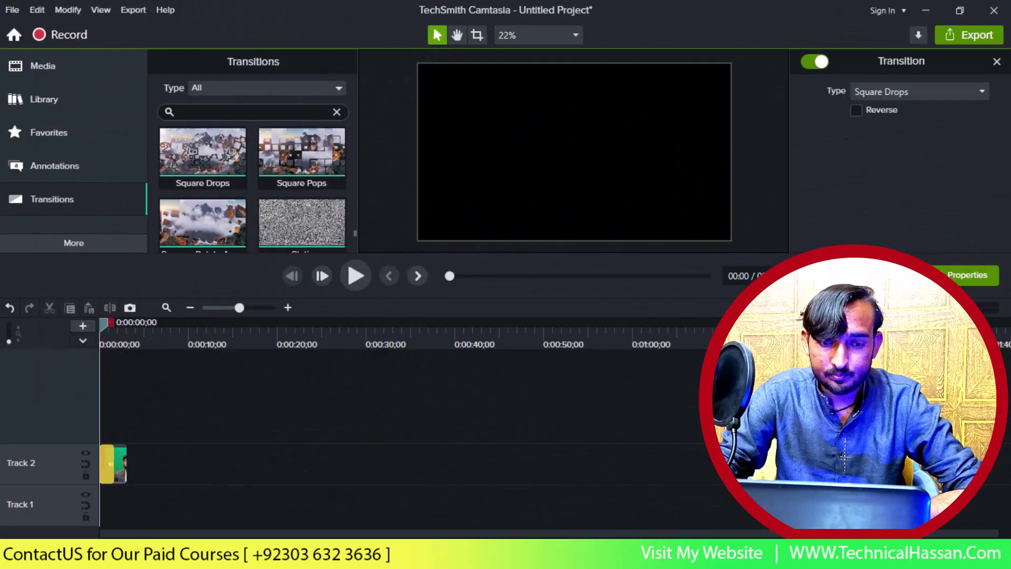
left_click(118, 473)
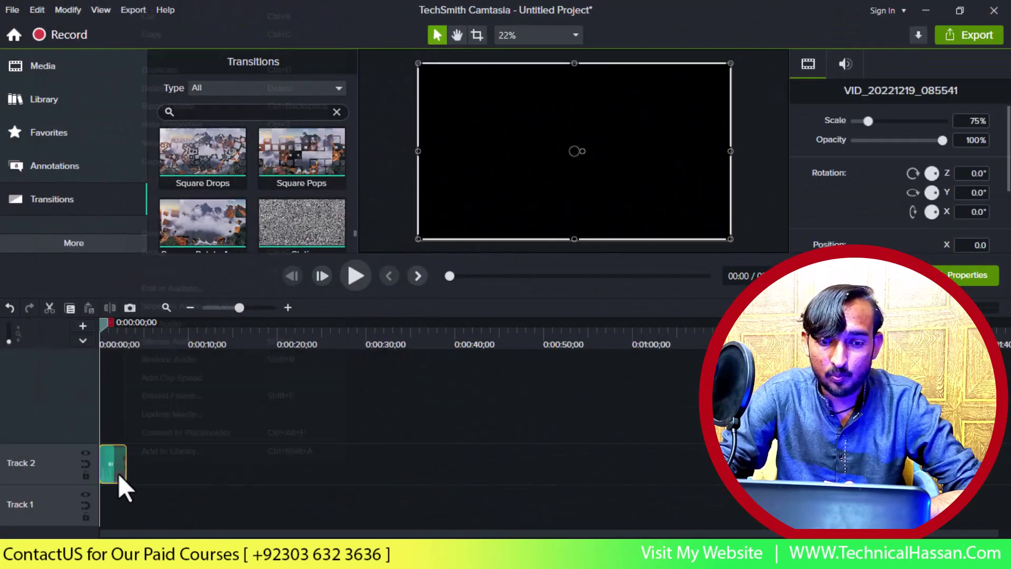
right_click(118, 473)
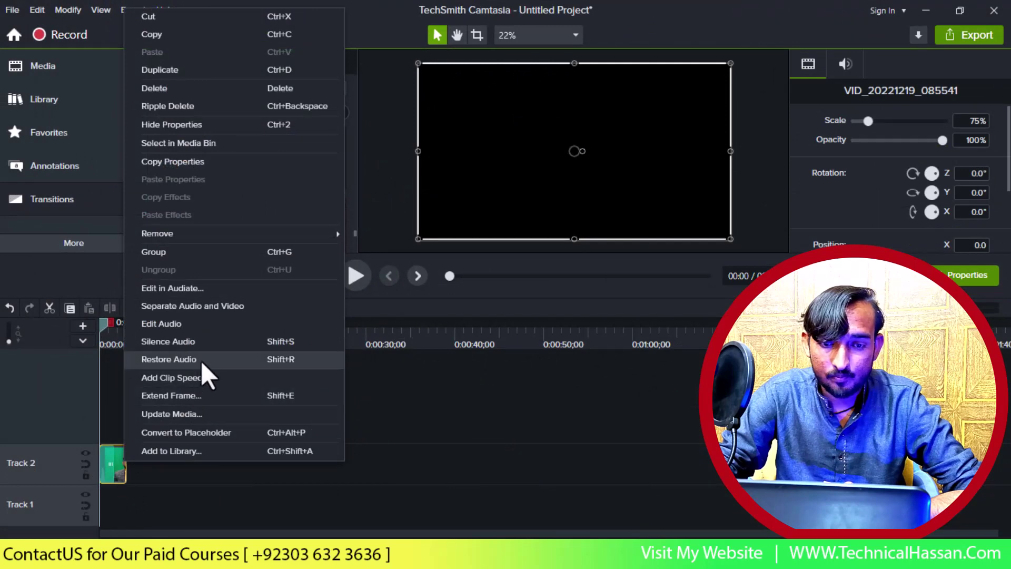
left_click(197, 344)
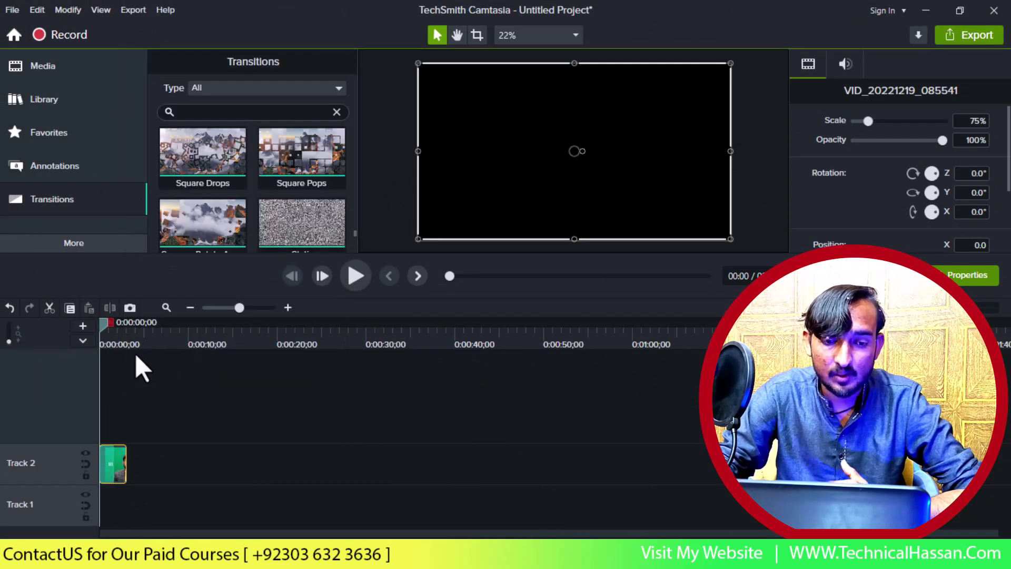
key("space")
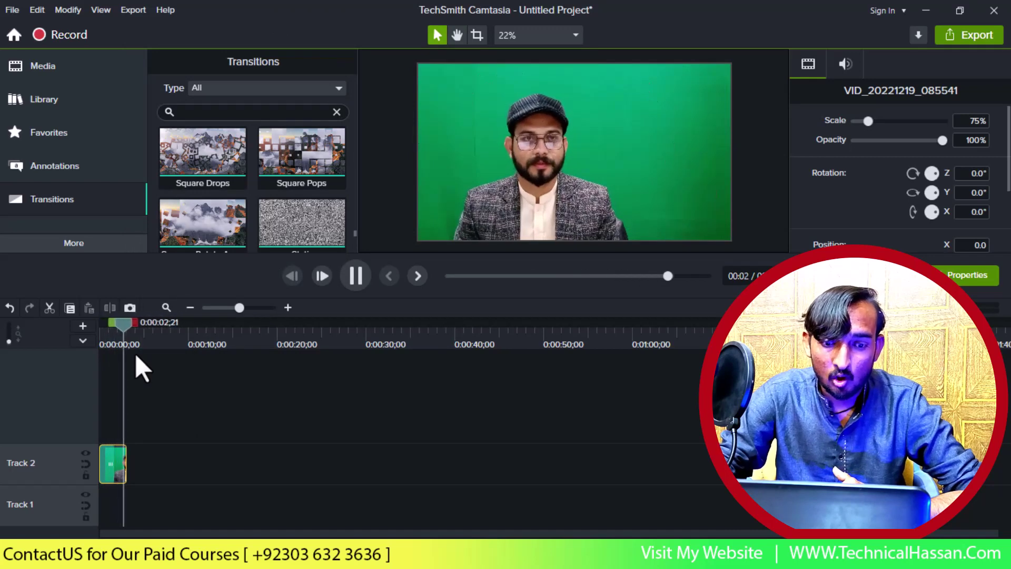
key("space")
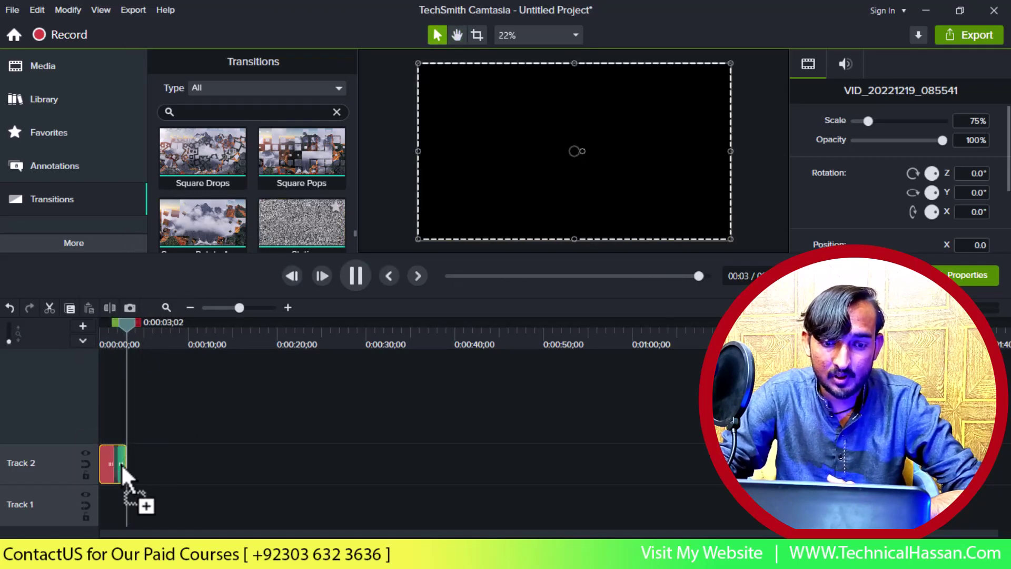
Add the Static transition to the end of the Track 2 clip and preview it from the start.
left_click_drag(120, 463, 129, 456)
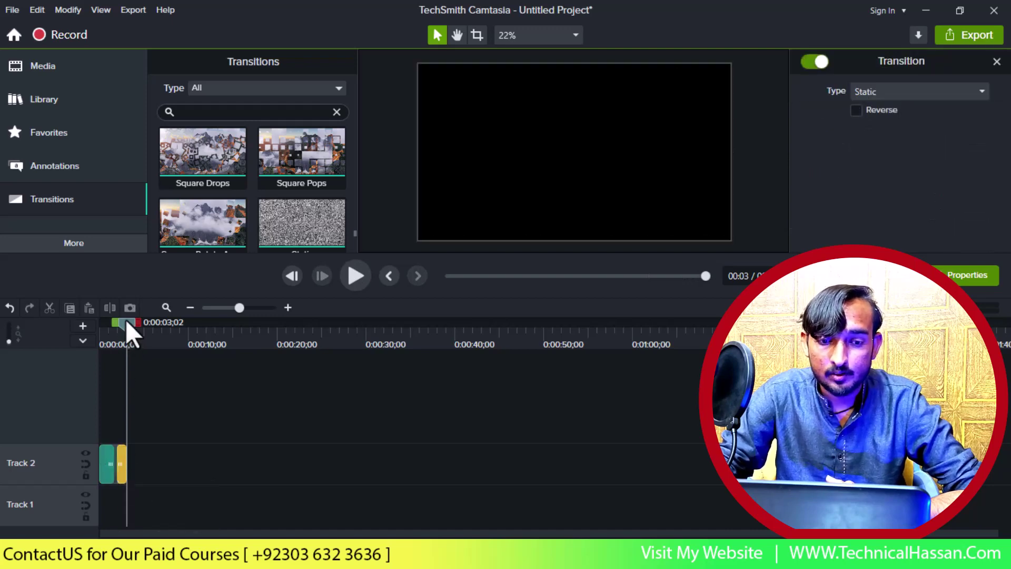
left_click_drag(125, 319, 101, 315)
key("space")
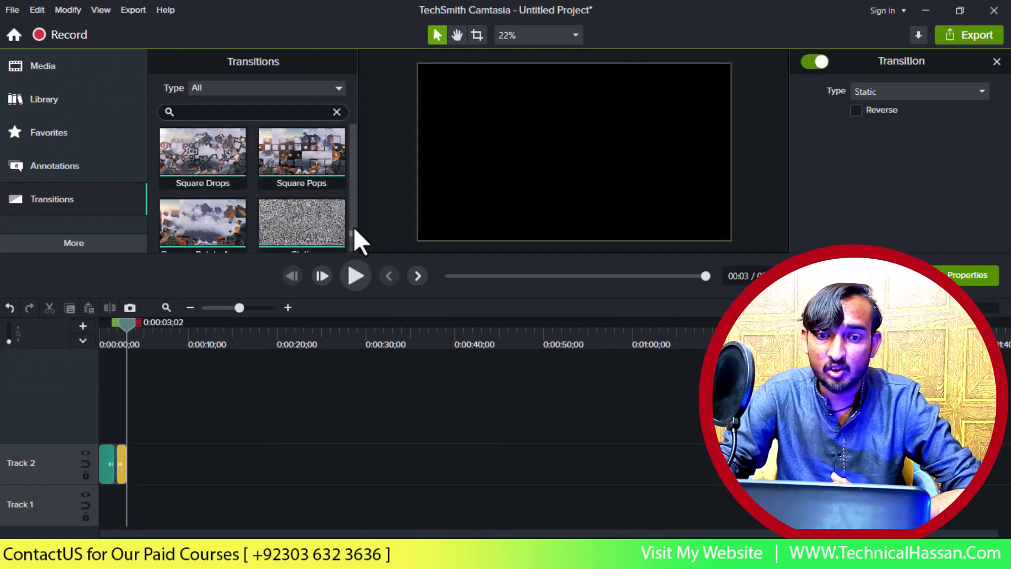
Delete both the Square Drops and Static transitions from the clip on Track 2.
left_click_drag(353, 235, 340, 1)
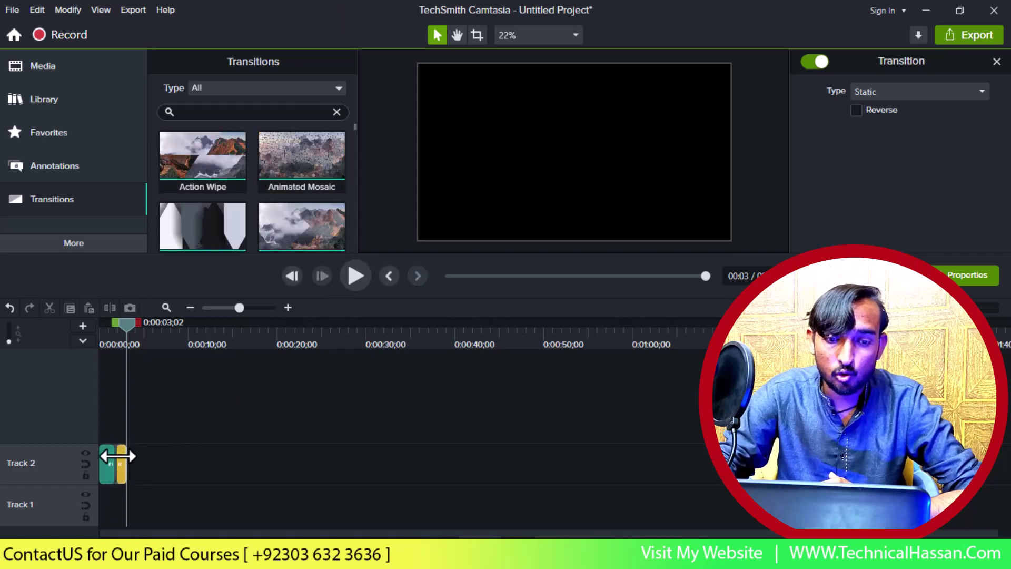
left_click(102, 461)
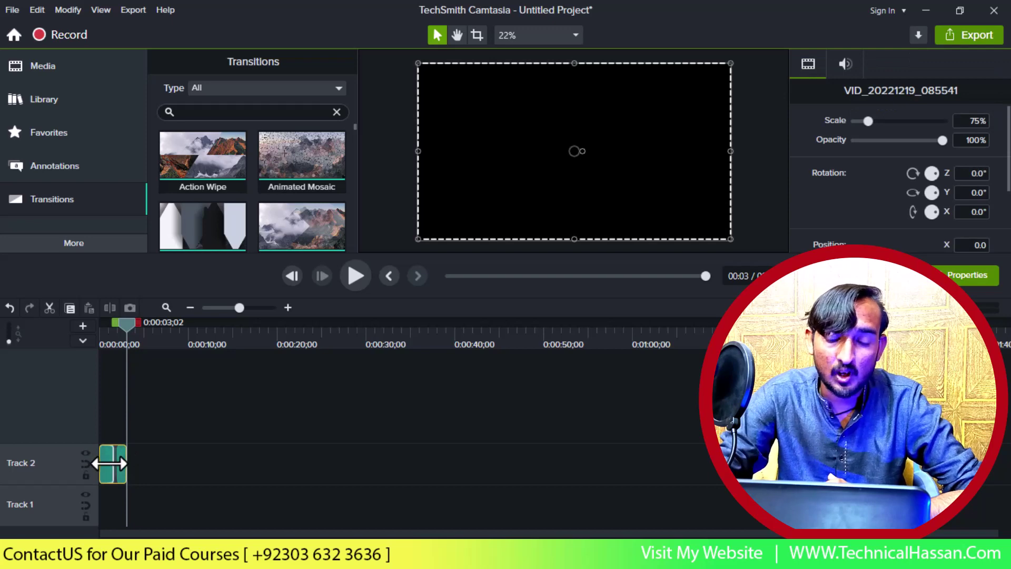
left_click(109, 464)
key("Delete")
left_click(121, 467)
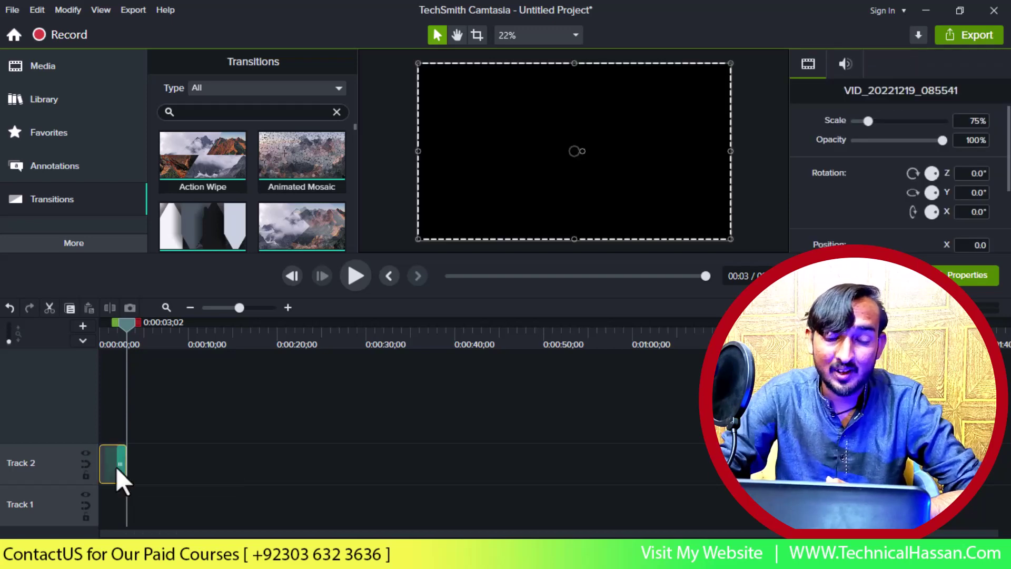
left_click(121, 467)
key("Delete")
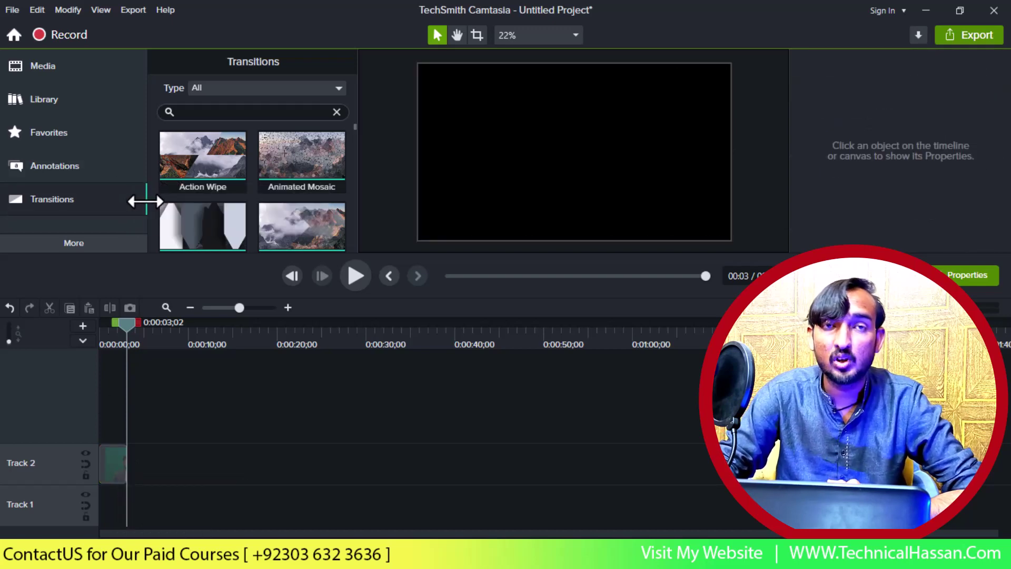
Bring up the collection of Behaviors animation presets.
left_click_drag(146, 200, 140, 248)
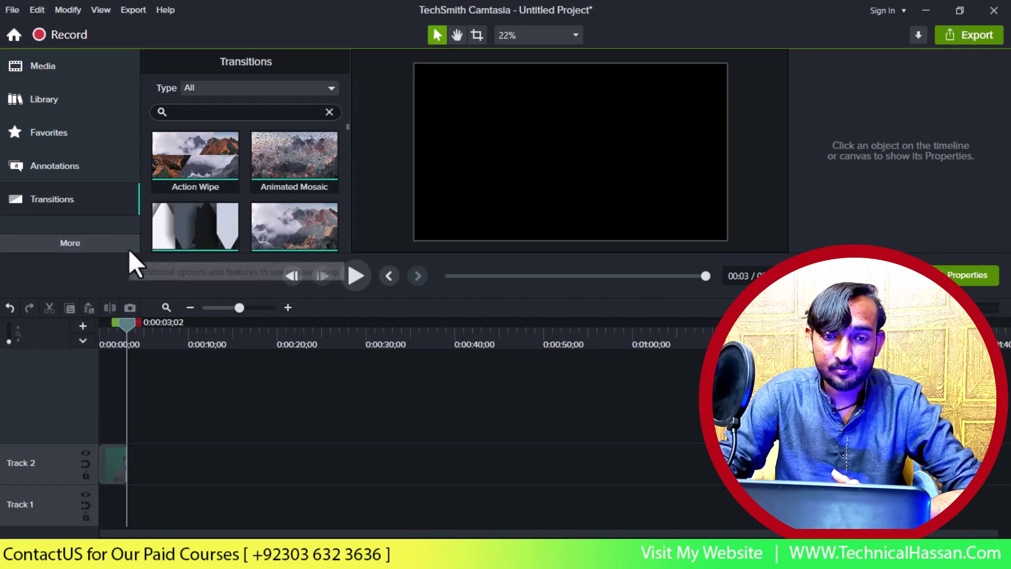
left_click(129, 248)
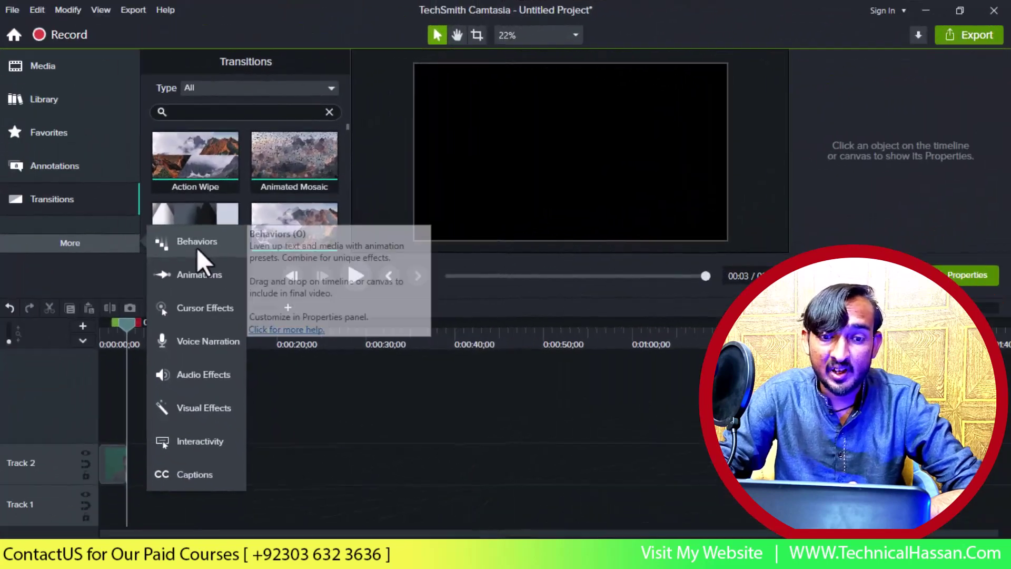
left_click(197, 244)
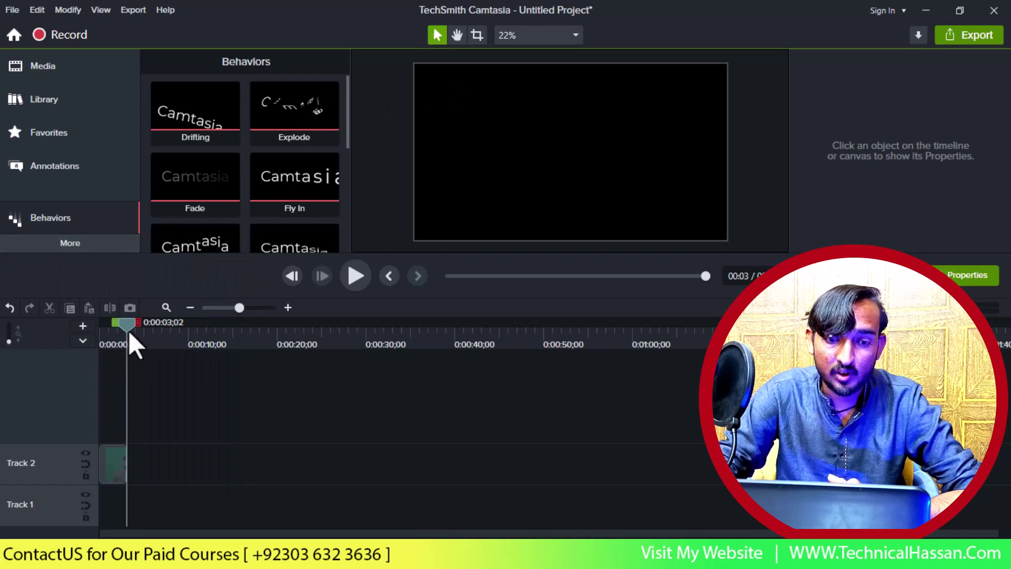
Apply the Explode behavior to the Track 2 clip and play it from the start.
left_click_drag(125, 324, 77, 324)
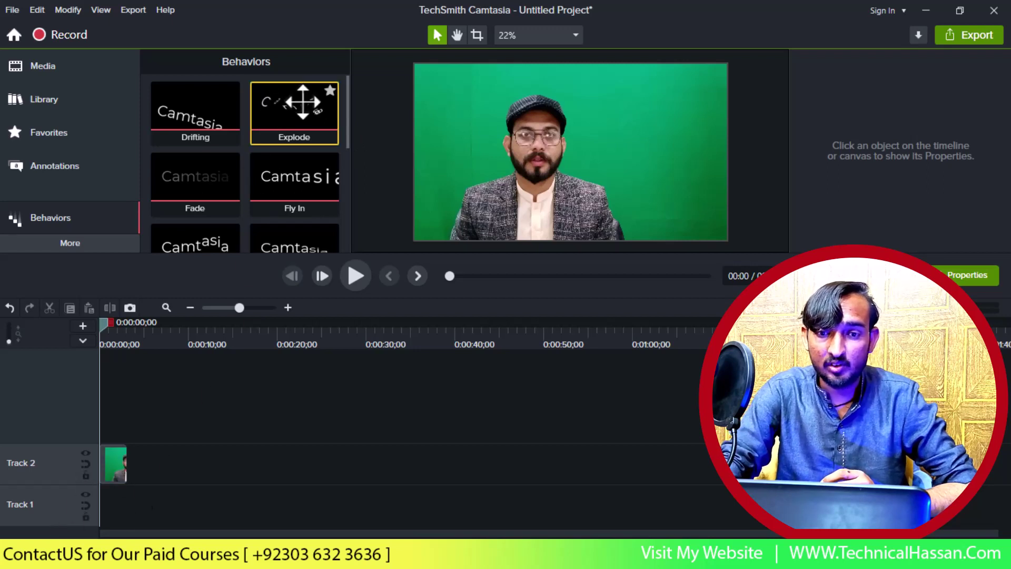
left_click_drag(302, 102, 119, 469)
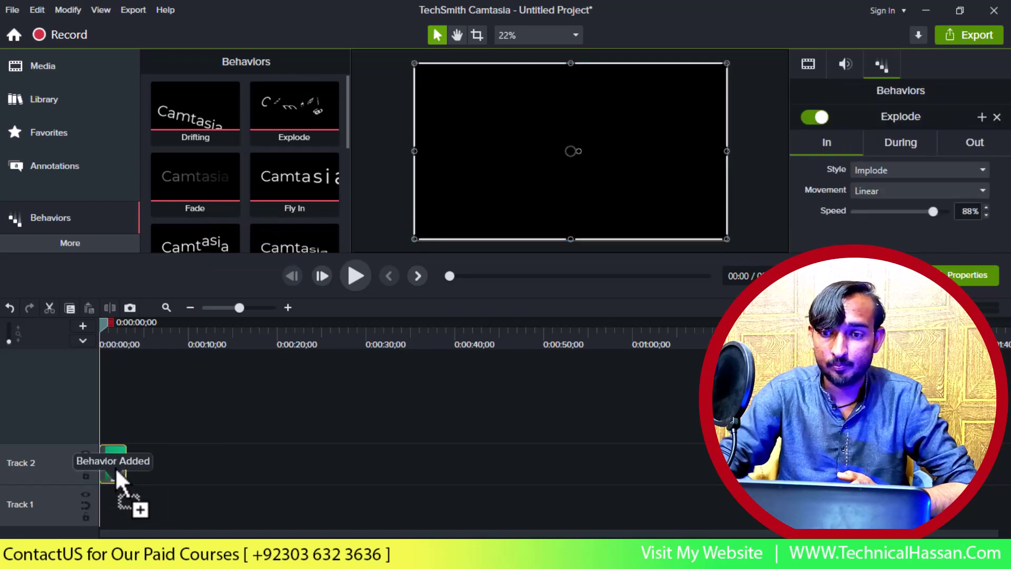
key("space")
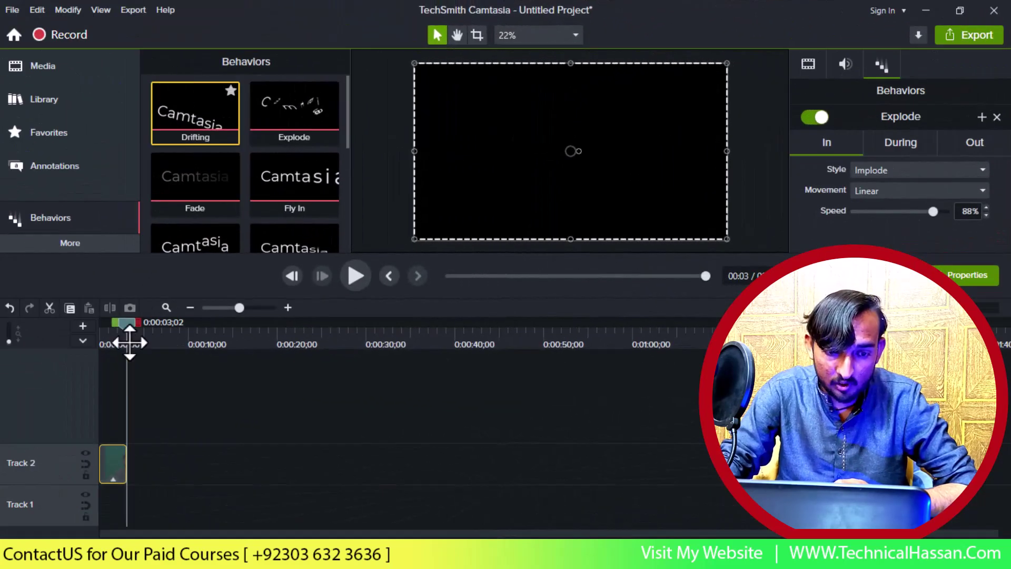
Remove the Explode behavior from the Track 2 clip and apply the Drifting behavior instead.
left_click(112, 477)
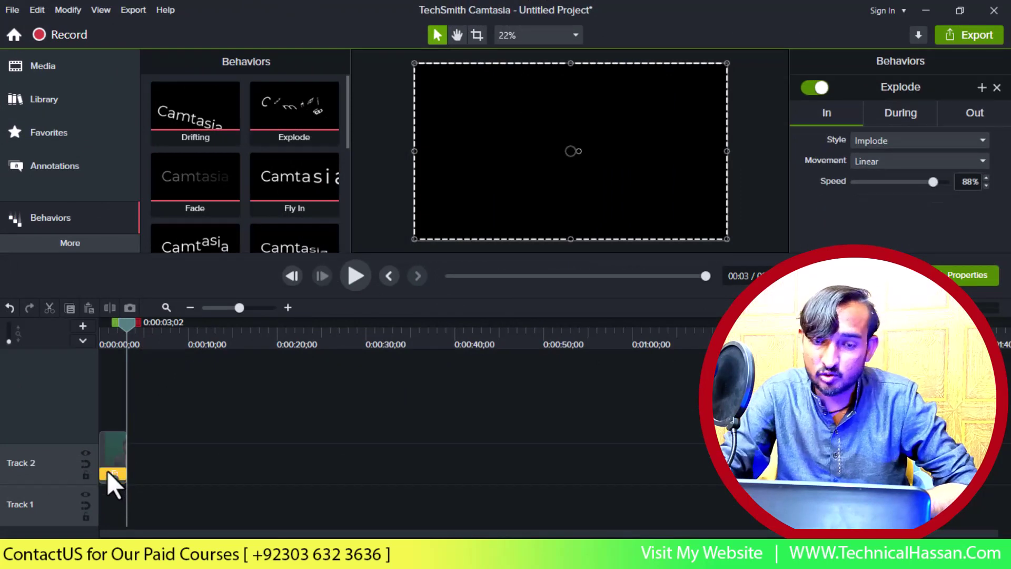
left_click(107, 472)
left_click_drag(195, 138, 120, 456)
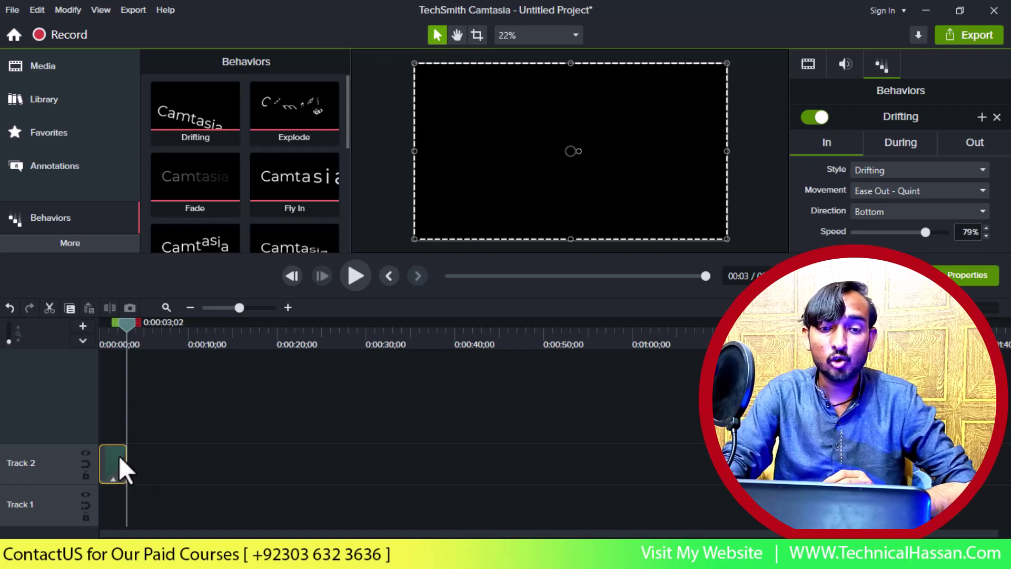
Play the Track 2 clip from the start and remove its Drifting behavior.
left_click_drag(127, 325, 23, 315)
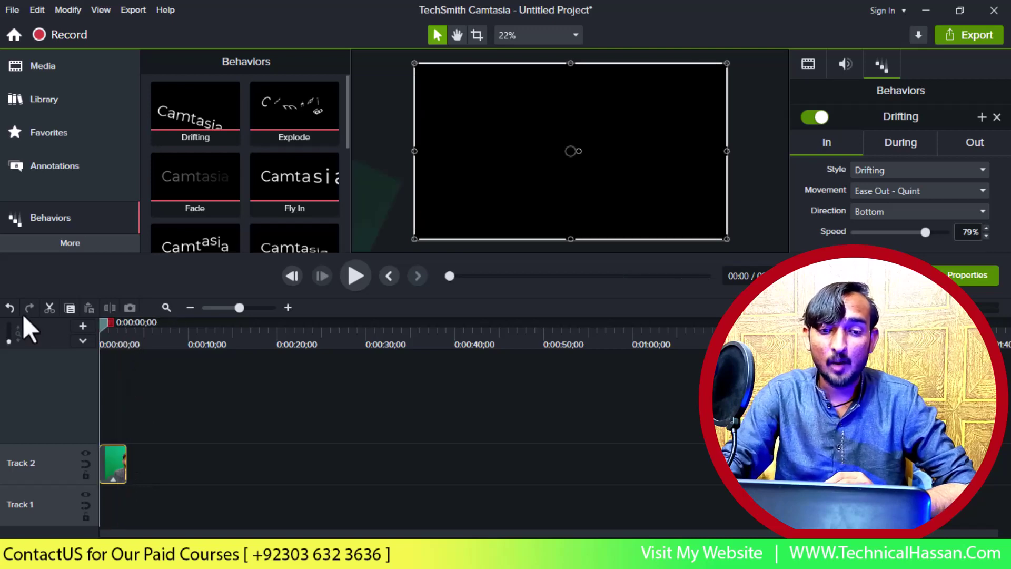
key("space")
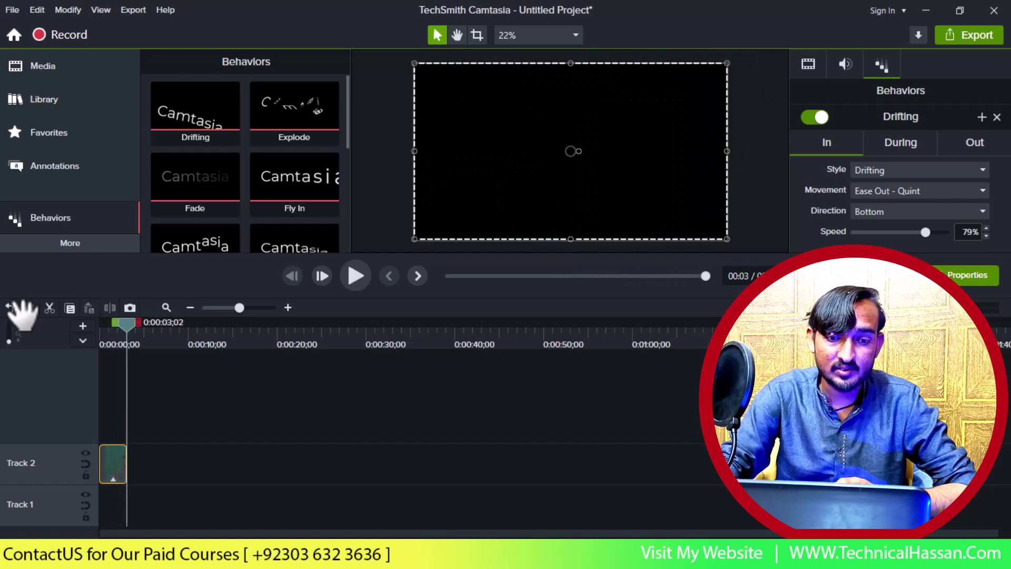
left_click(112, 480)
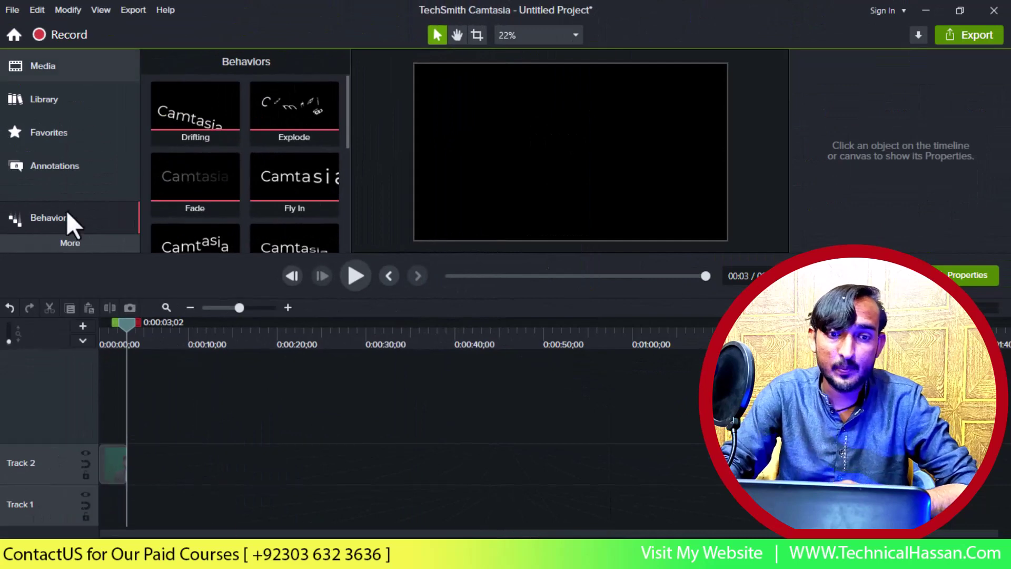
Add a plain text callout at the start of a new Track 3 and set its text to "technical hassan".
left_click(59, 175)
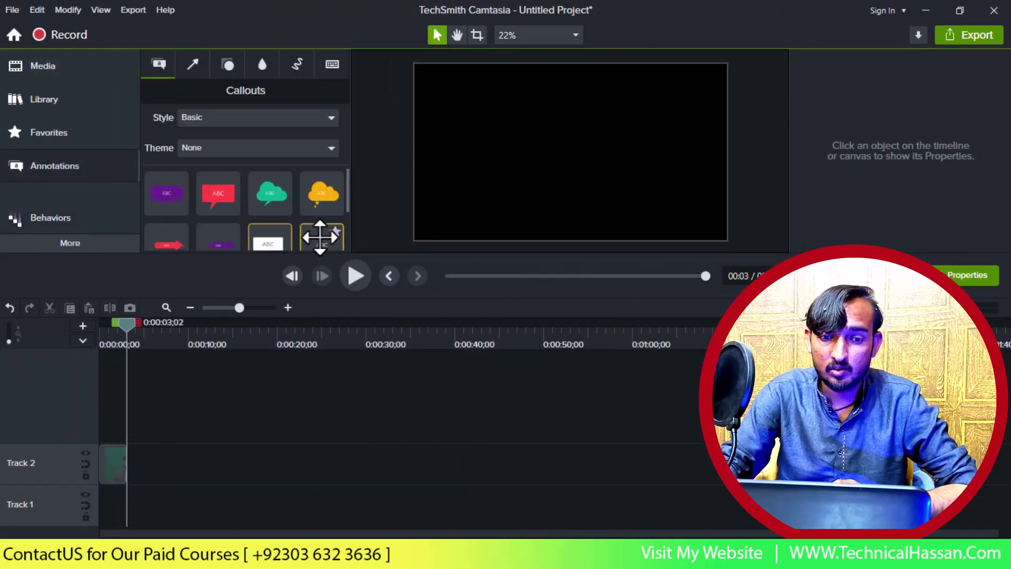
left_click_drag(322, 235, 87, 402)
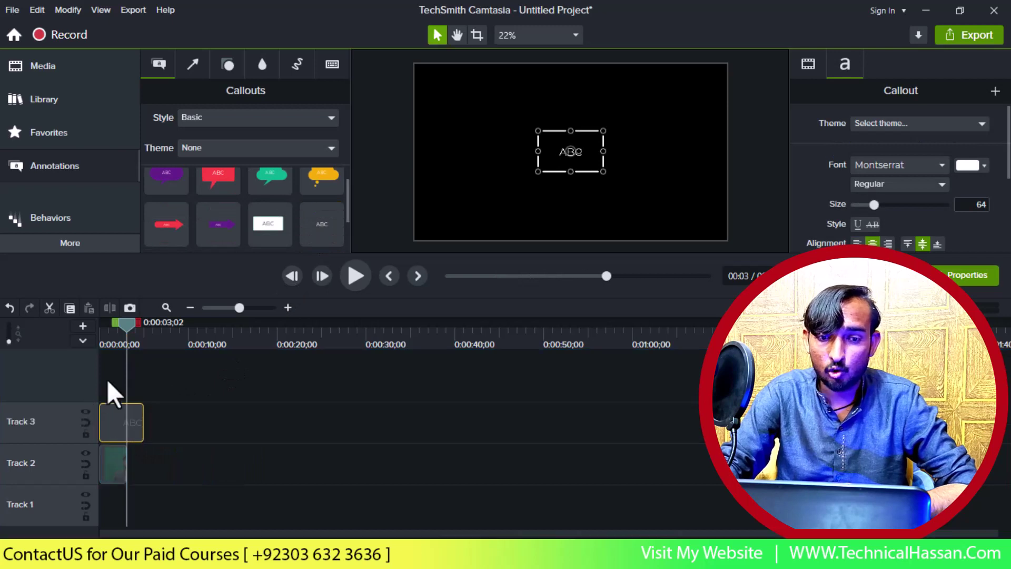
left_click(116, 334)
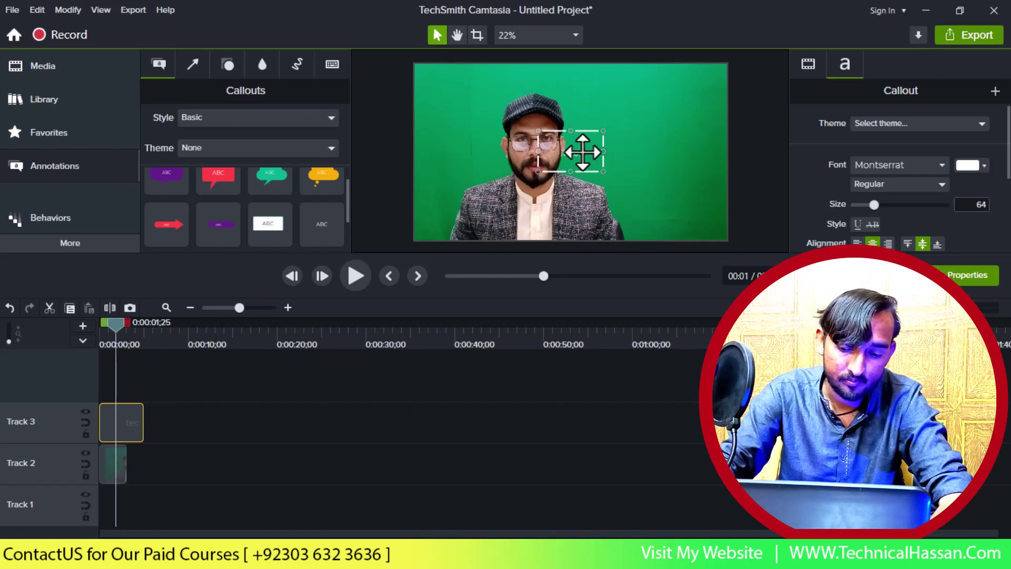
left_click(583, 152)
type("technic")
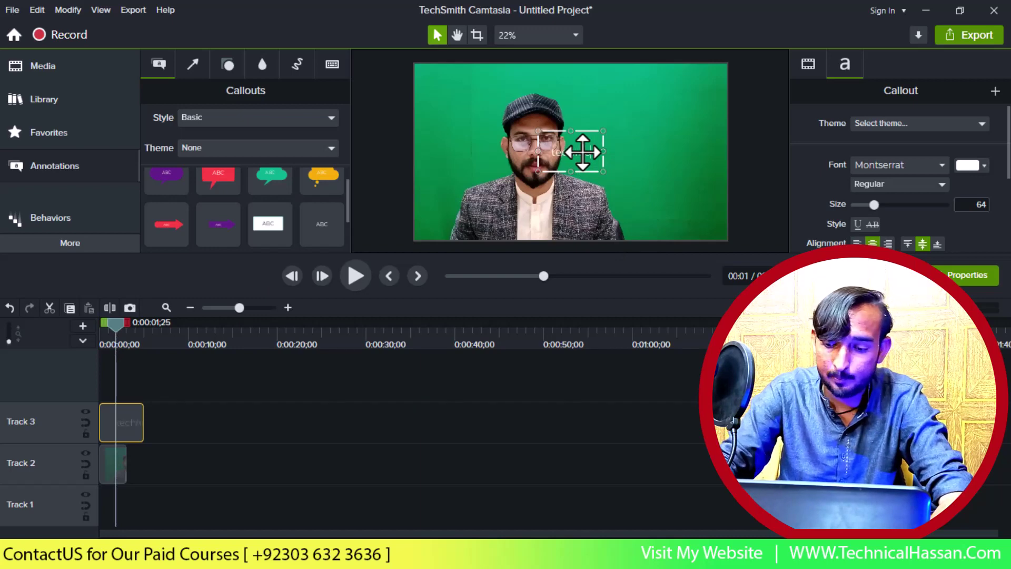
type("al hass")
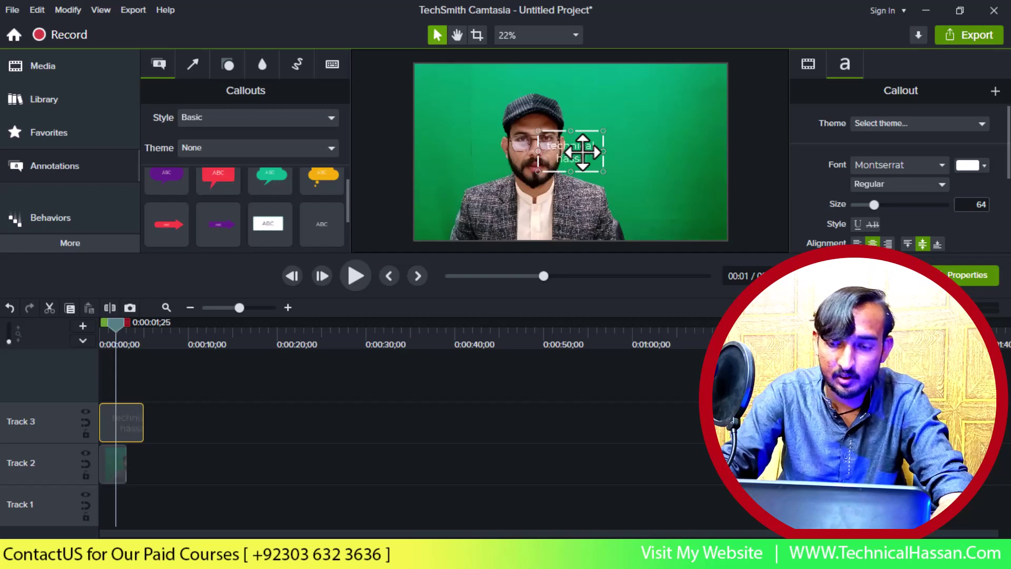
type("an")
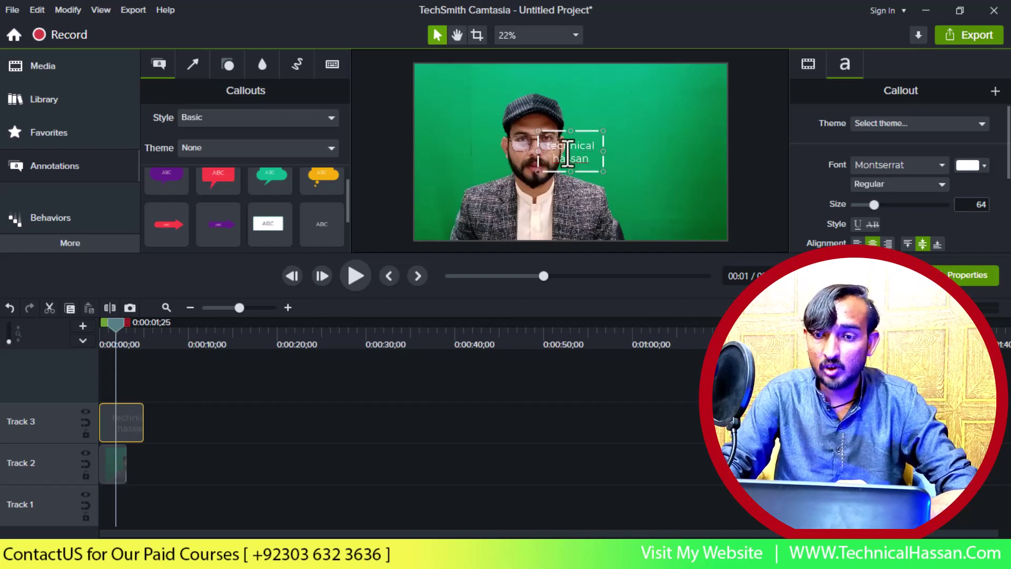
Color all the text of the Track 3 callout red.
double_click(573, 158)
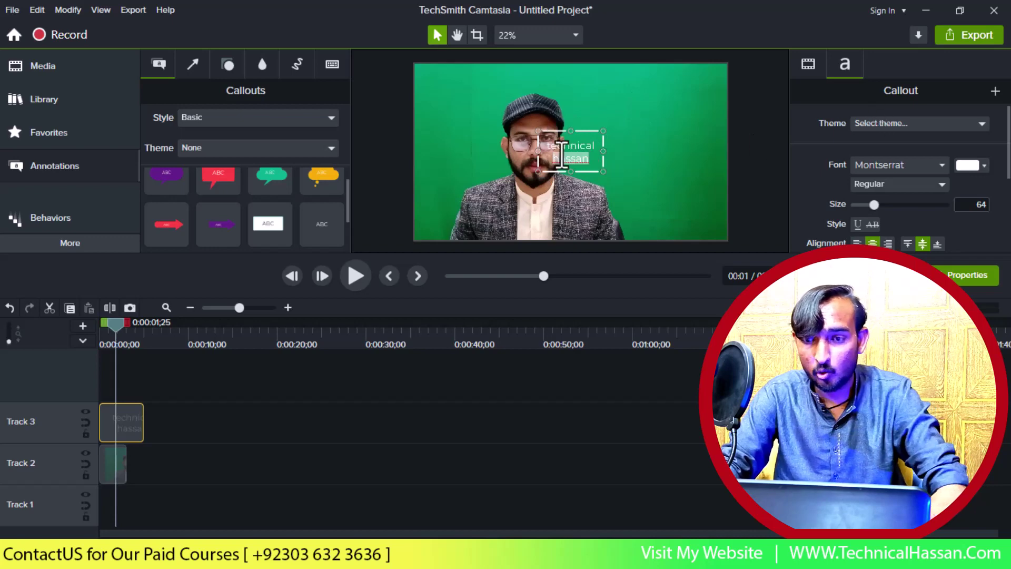
triple_click(562, 155)
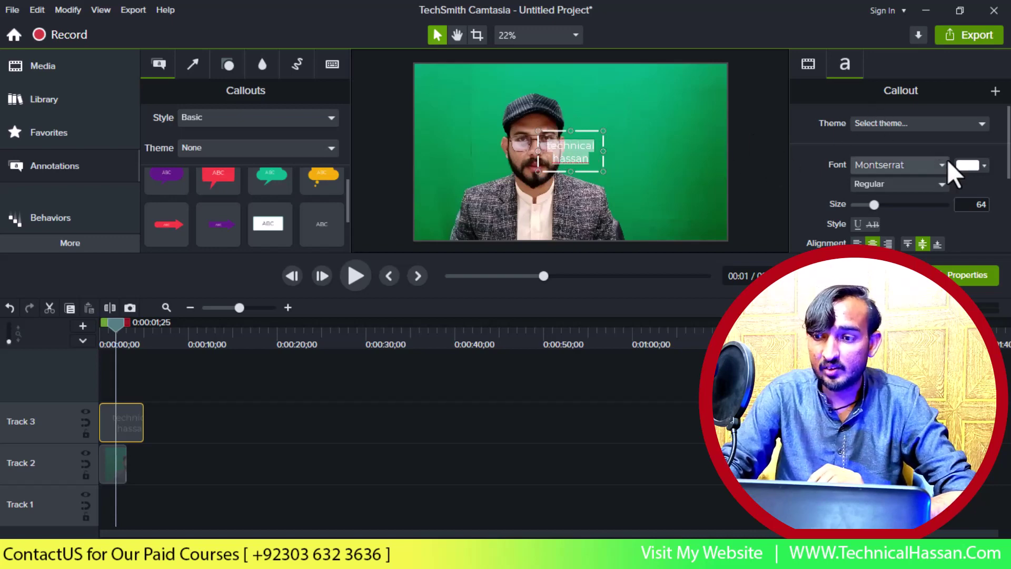
left_click(967, 166)
left_click(957, 231)
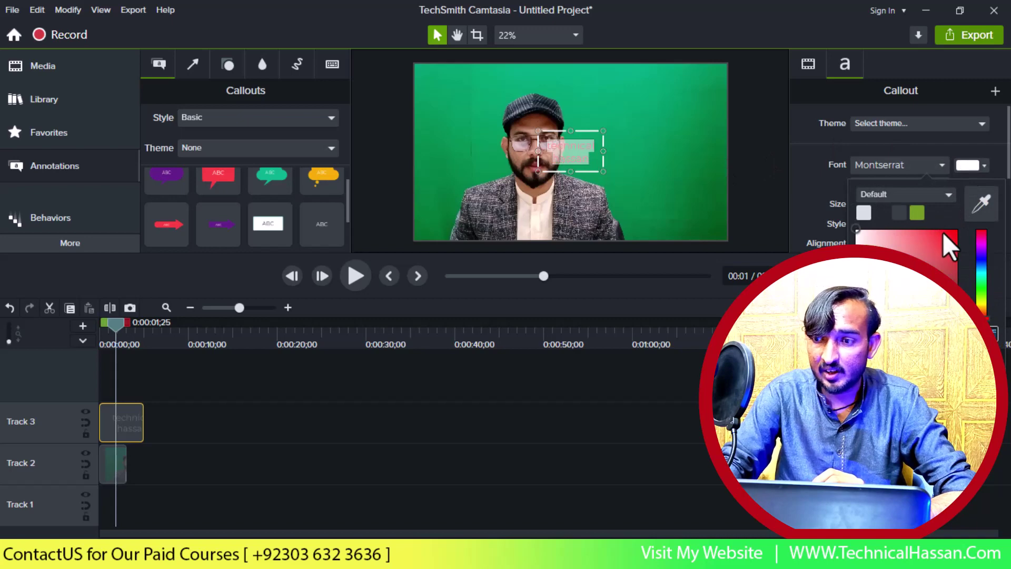
left_click(856, 190)
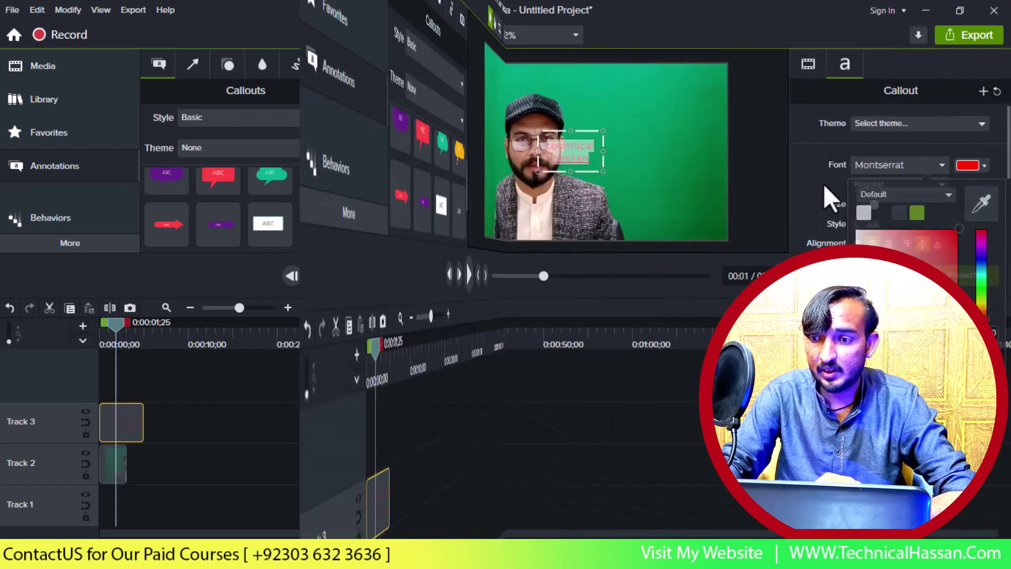
Make the callout text bold at size 117 and move the callout to the upper-right corner of the video frame.
left_click(880, 183)
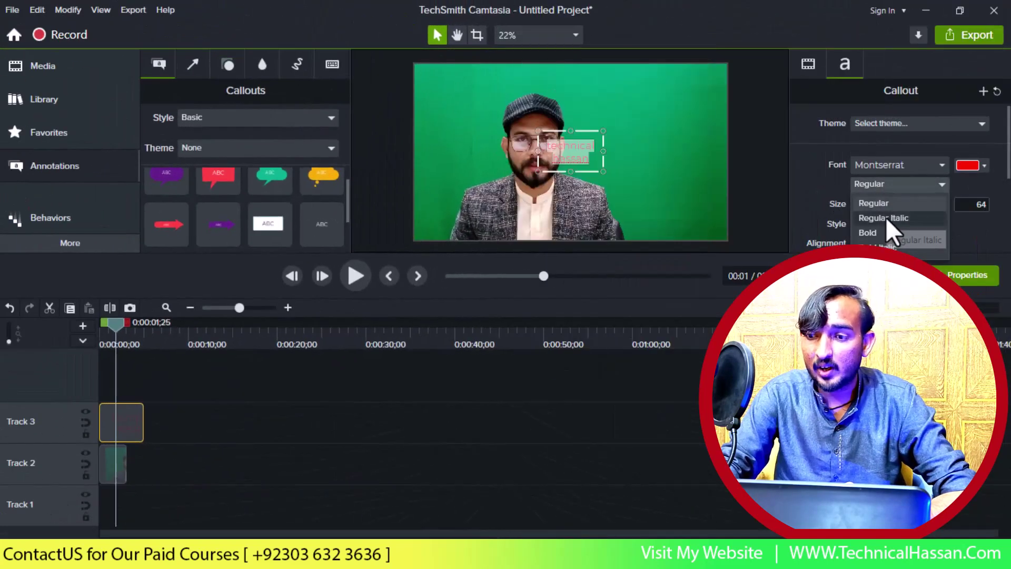
left_click(890, 231)
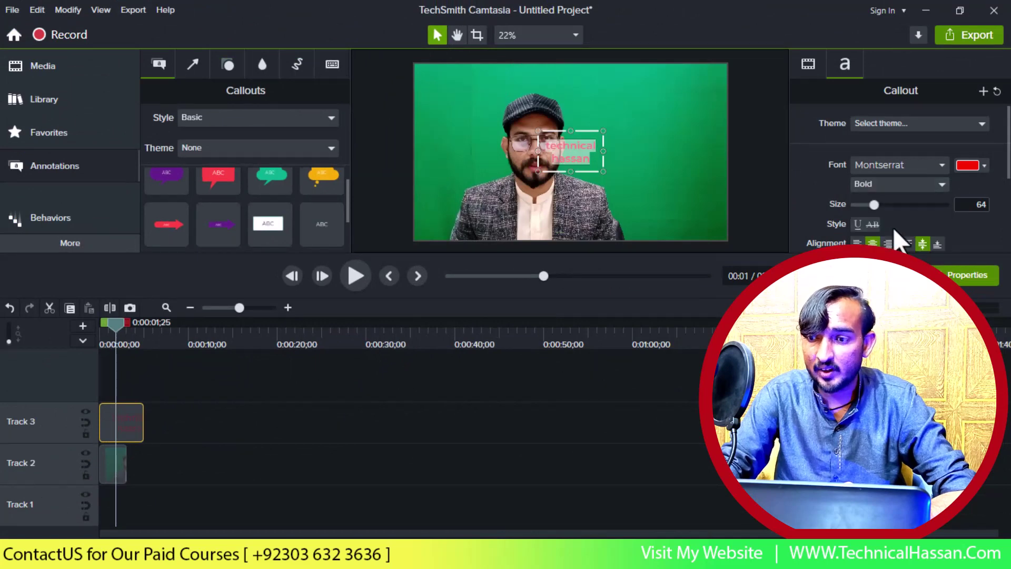
left_click_drag(875, 206, 893, 204)
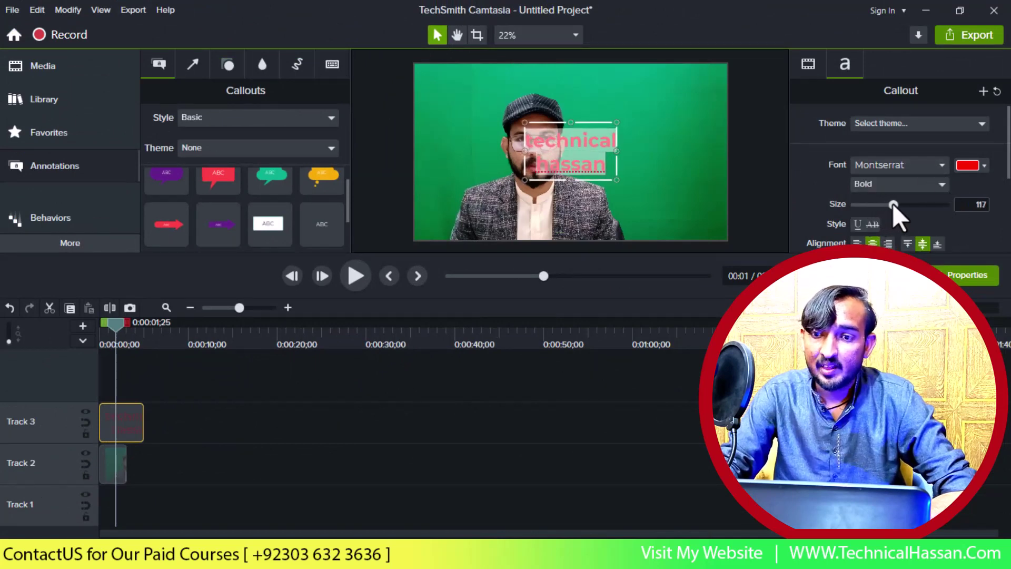
left_click(603, 181)
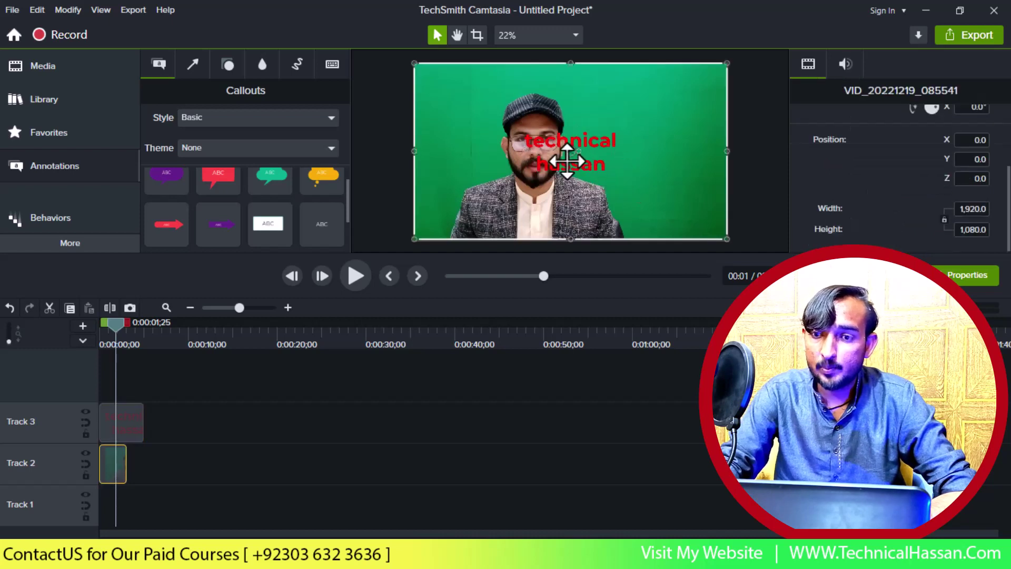
left_click_drag(562, 142, 674, 87)
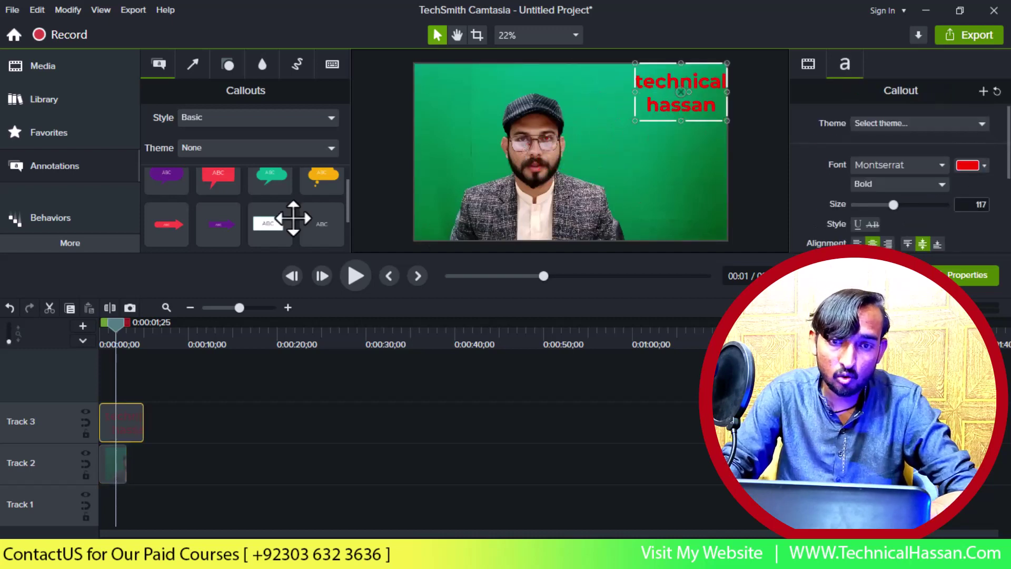
Apply the Explode behavior to the text callout on Track 3 and play it from the start.
left_click(58, 218)
left_click_drag(294, 113, 132, 412)
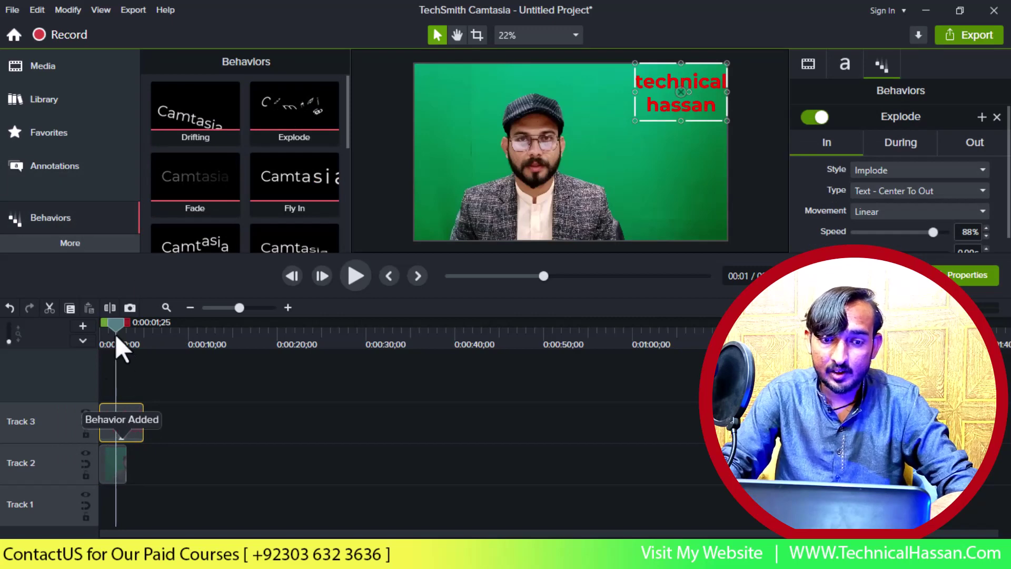
left_click_drag(115, 333, 100, 333)
key("space")
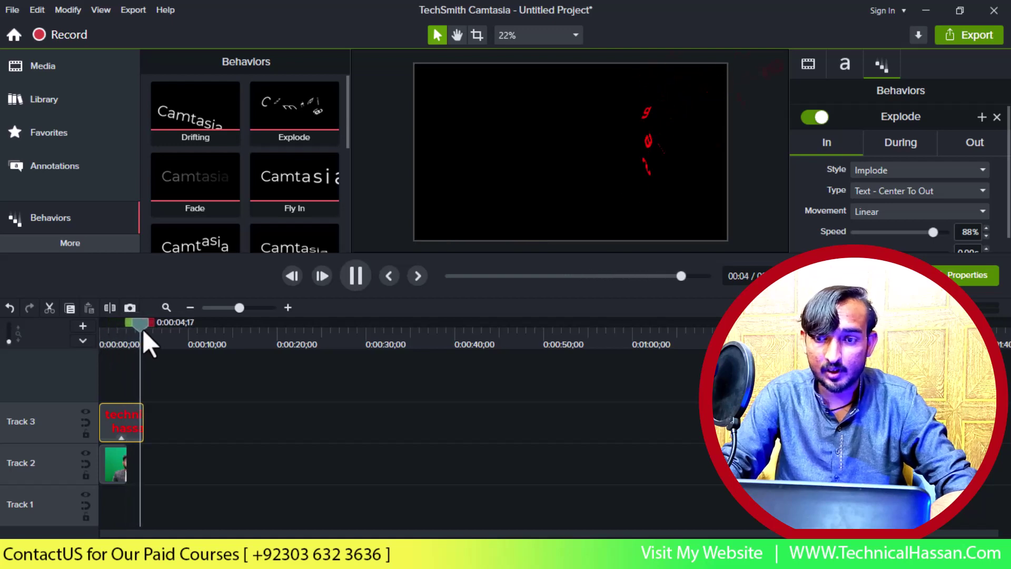
left_click_drag(142, 330, 56, 330)
key("space")
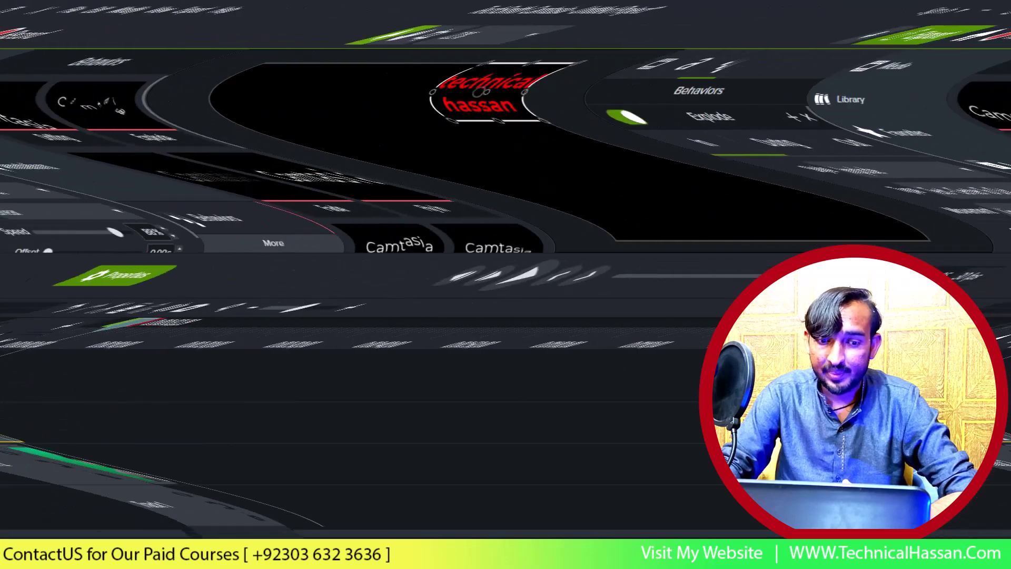
key("space")
key("space")
key("space")
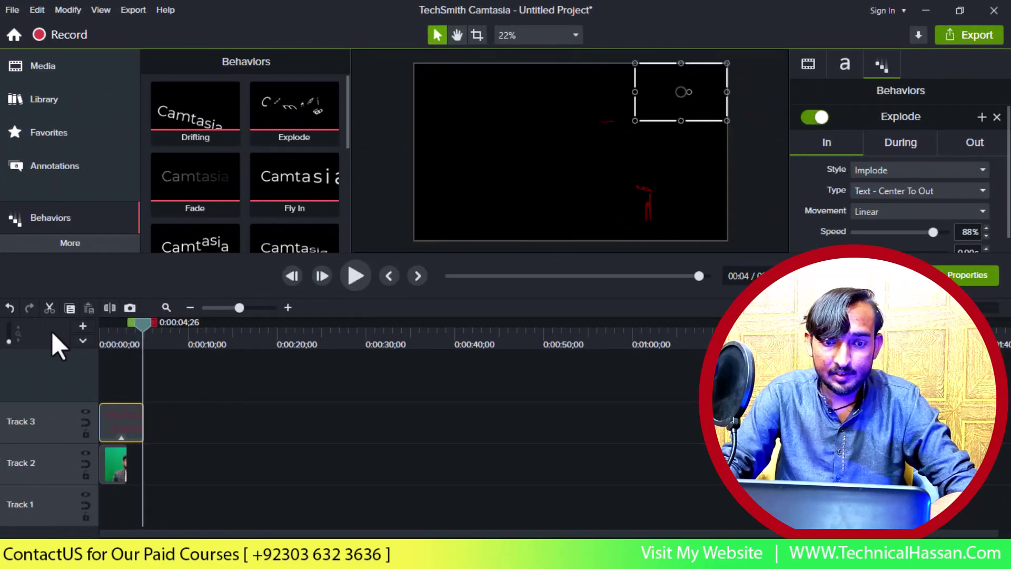
Replace the text callout's Explode behavior with Jump And Fall.
left_click(120, 437)
left_click(119, 434)
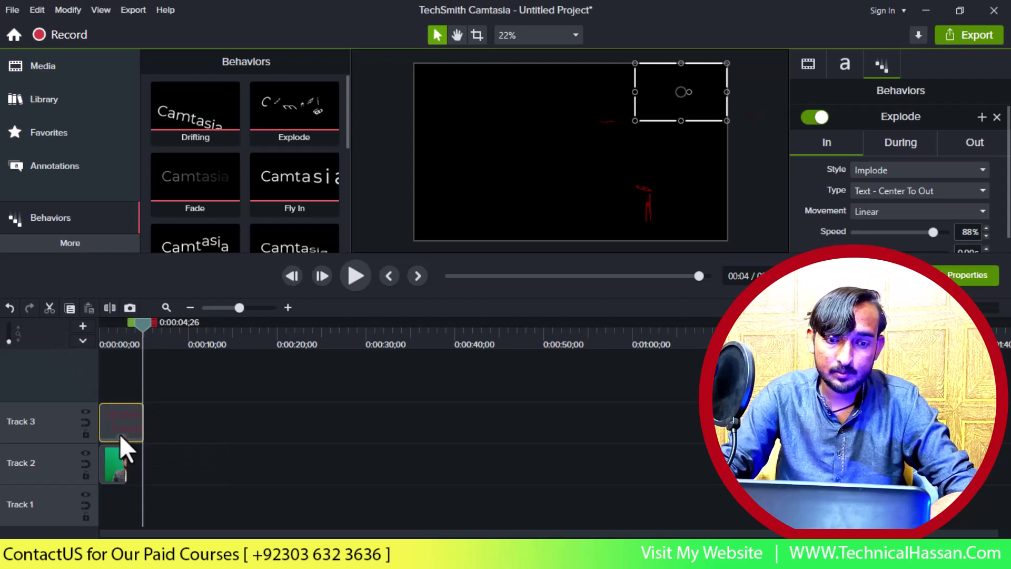
left_click(123, 437)
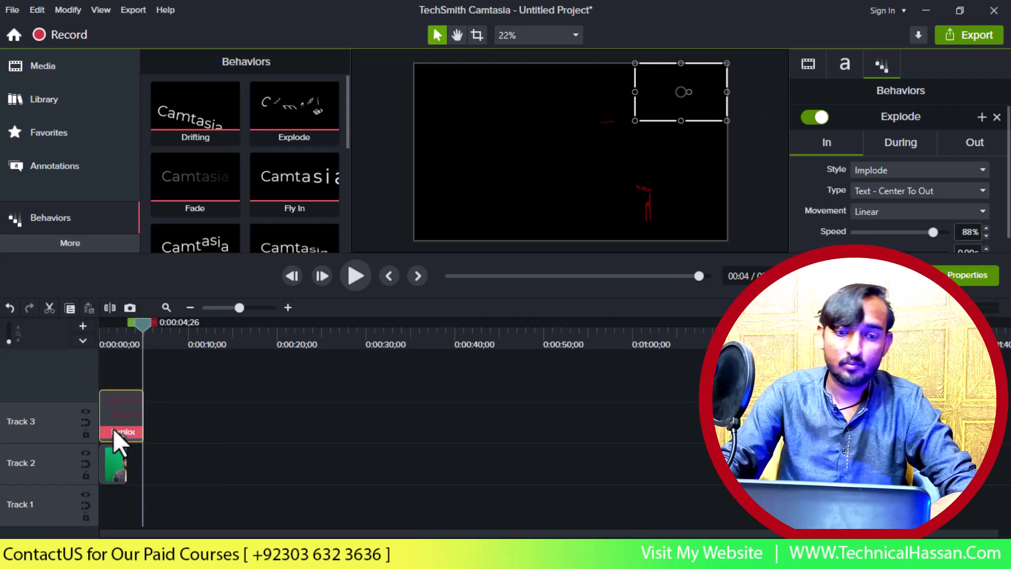
left_click(113, 429)
left_click(113, 428)
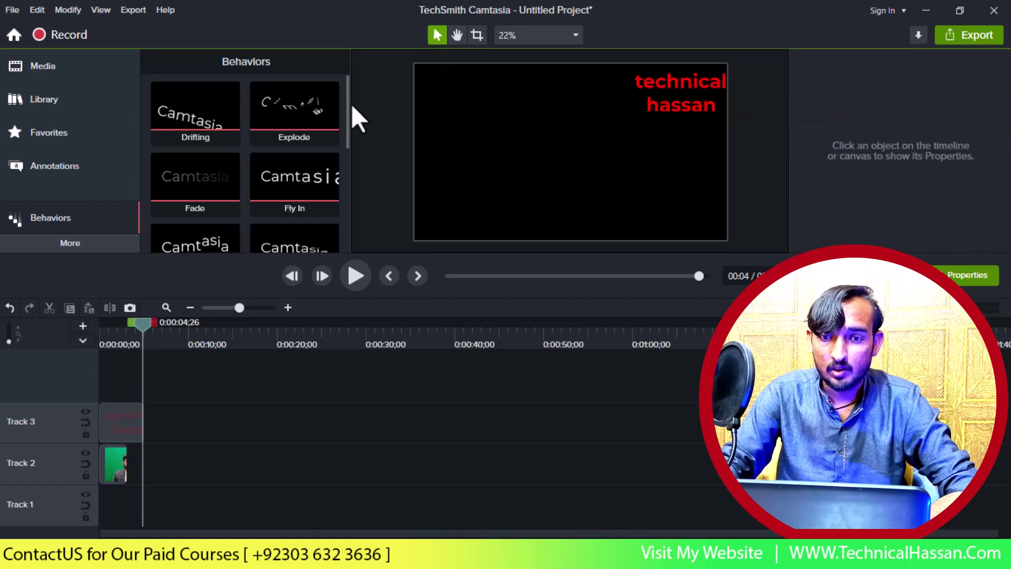
left_click_drag(346, 103, 332, 149)
left_click(196, 157)
left_click_drag(196, 156, 108, 425)
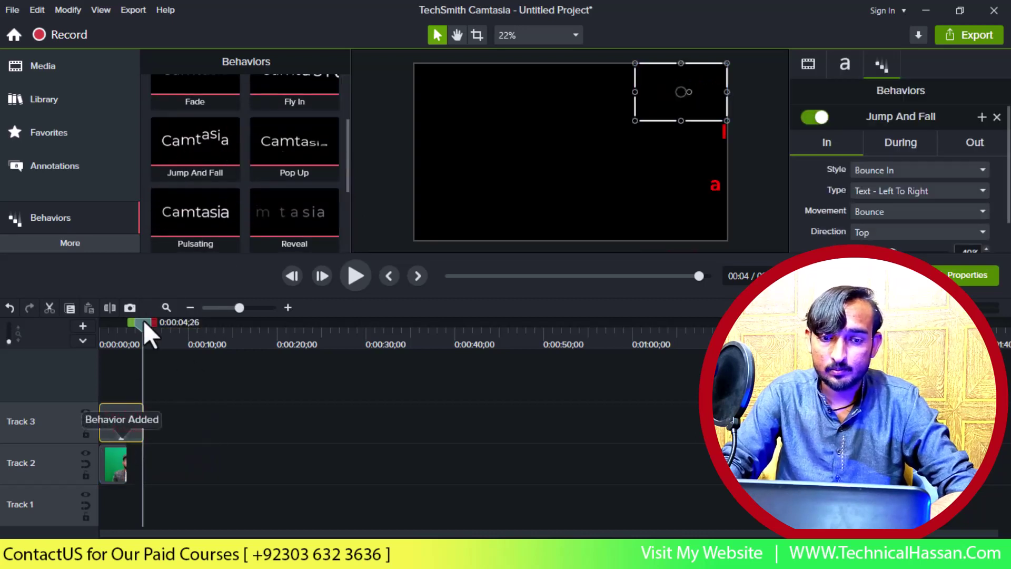
Play the Jump And Fall animation from the start and delete the text callout from Track 3.
left_click_drag(143, 320, 84, 325)
key("space")
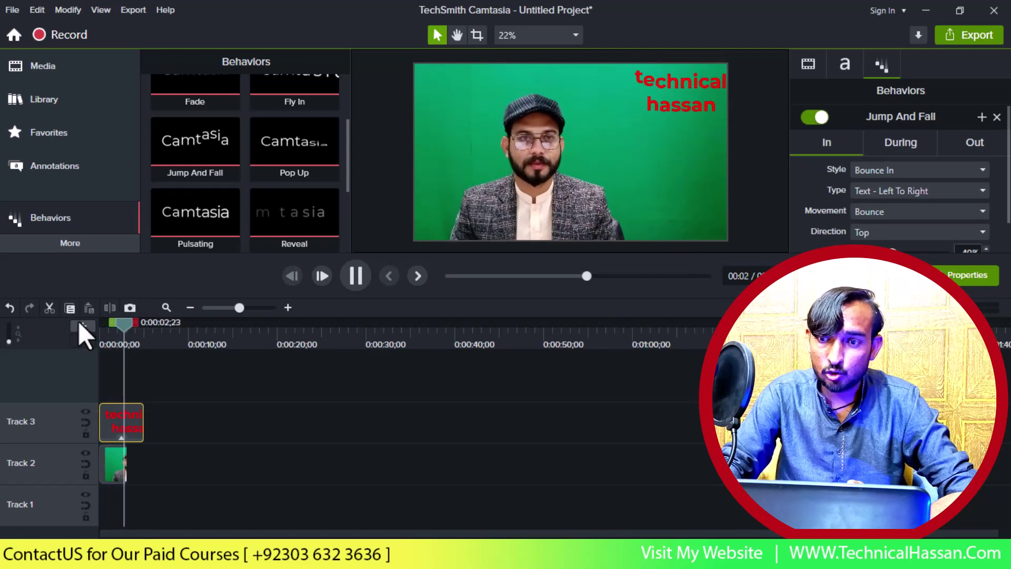
key("space")
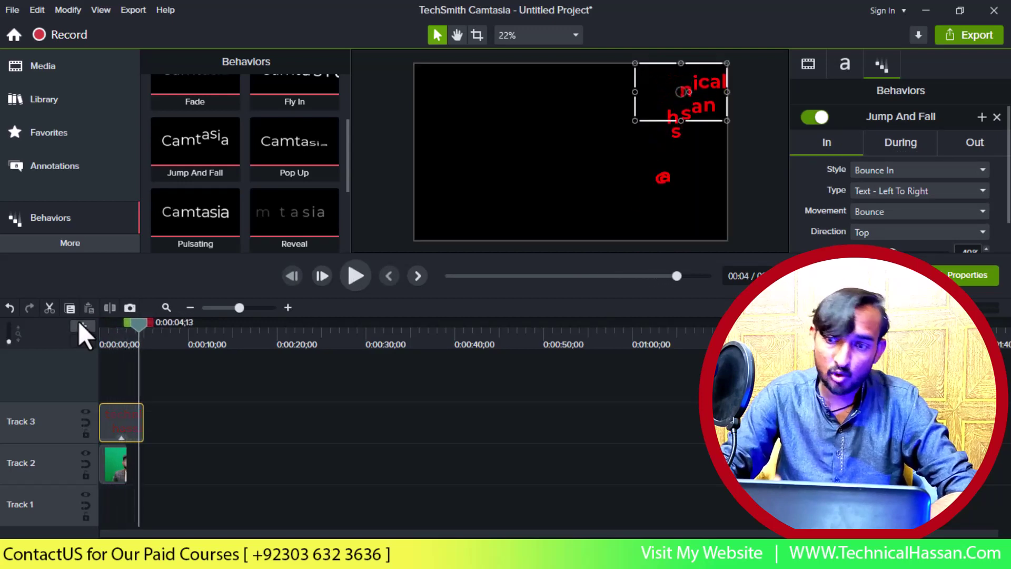
key("space")
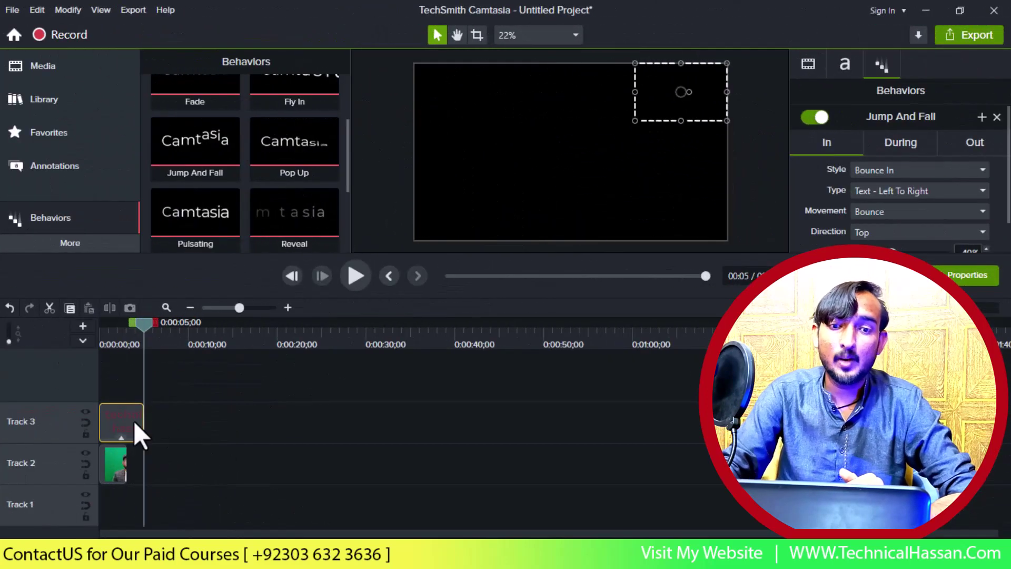
key("Delete")
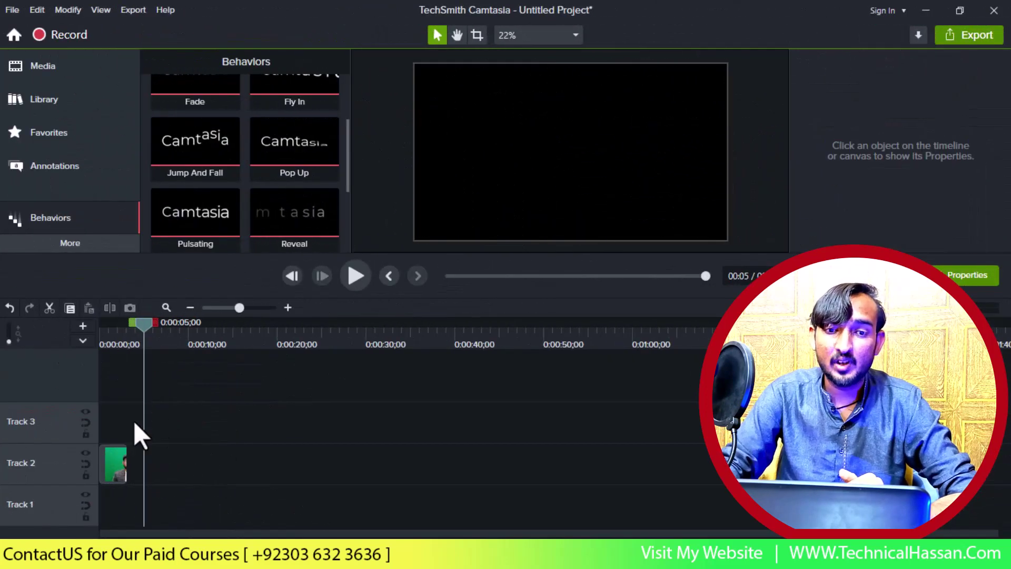
Bring up the Animations tools with the Zoom-n-Pan options.
left_click(94, 248)
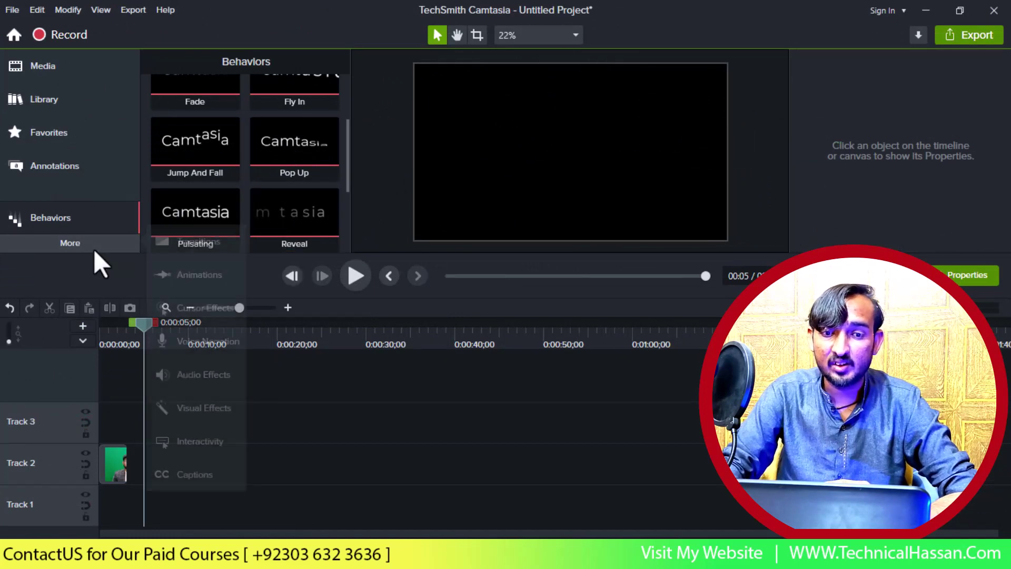
left_click(204, 276)
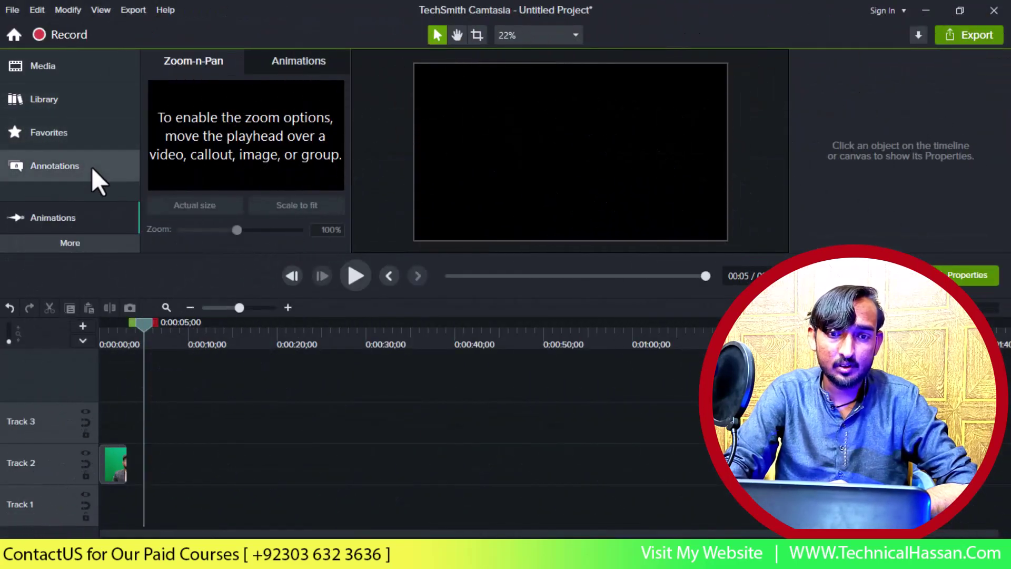
Add a plain text callout at the start of Track 3 reading "Technical" and "hassan" on two lines.
left_click(91, 166)
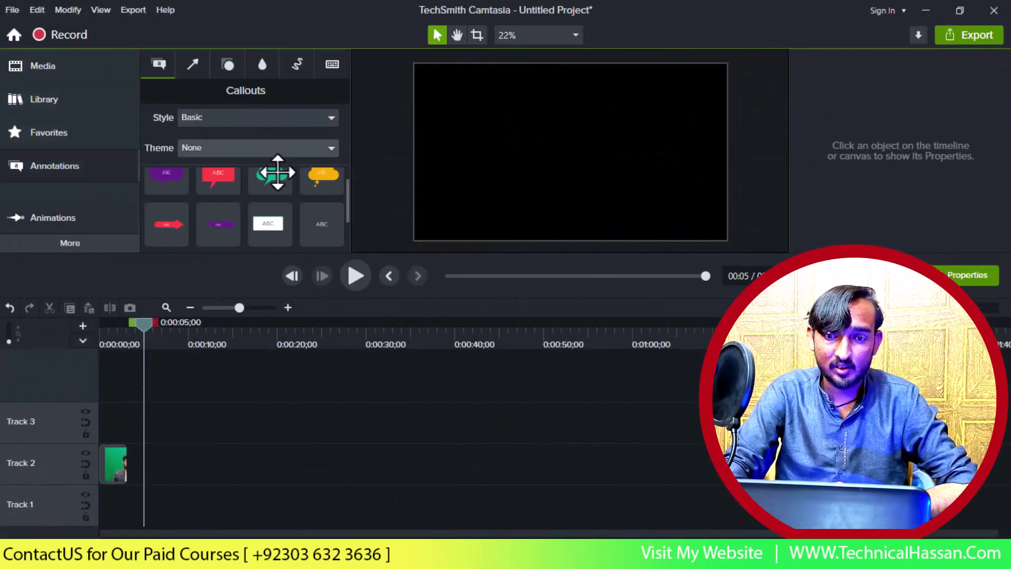
left_click_drag(321, 222, 91, 440)
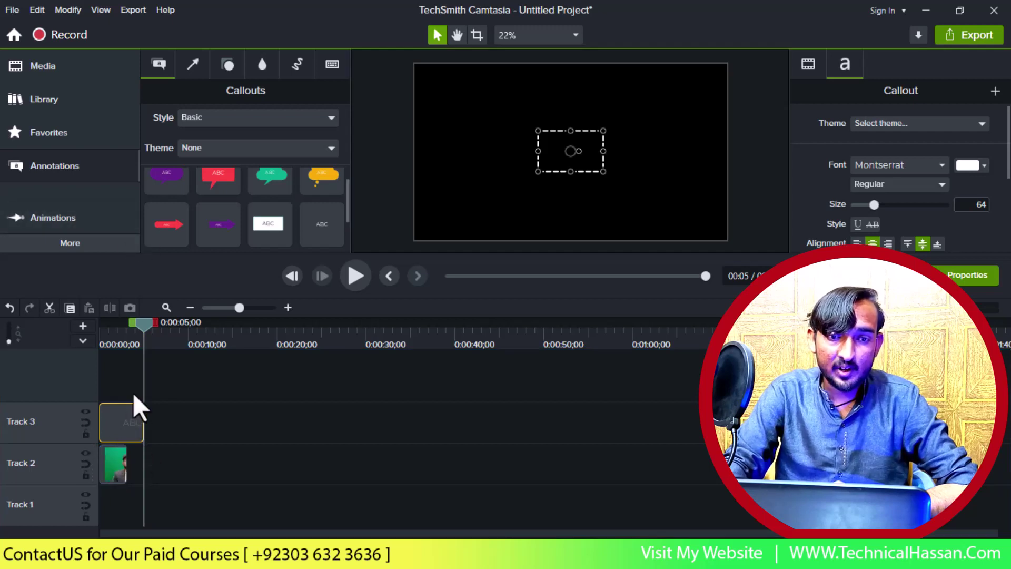
left_click(103, 340)
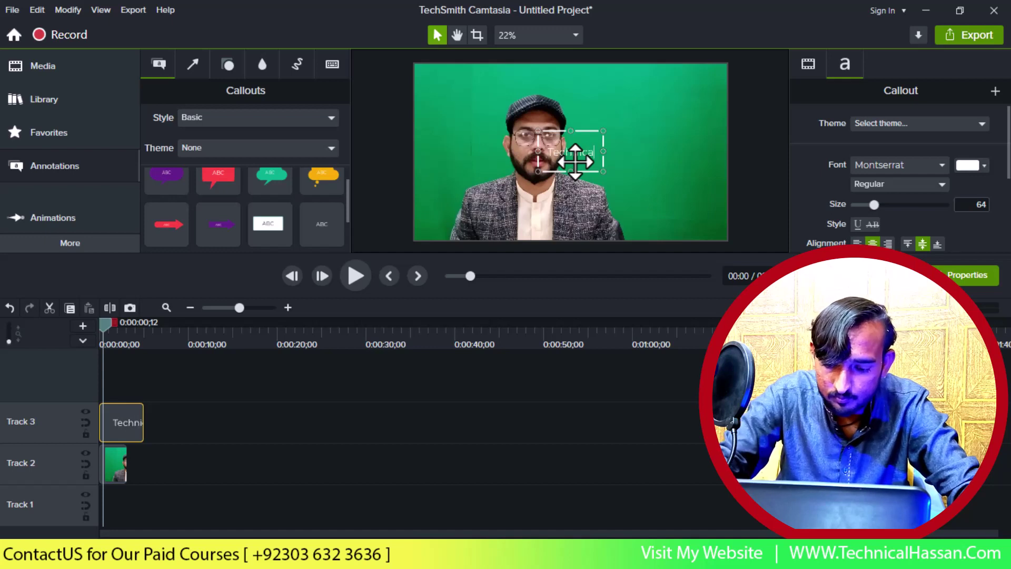
type("l")
key("Return")
type("hassan")
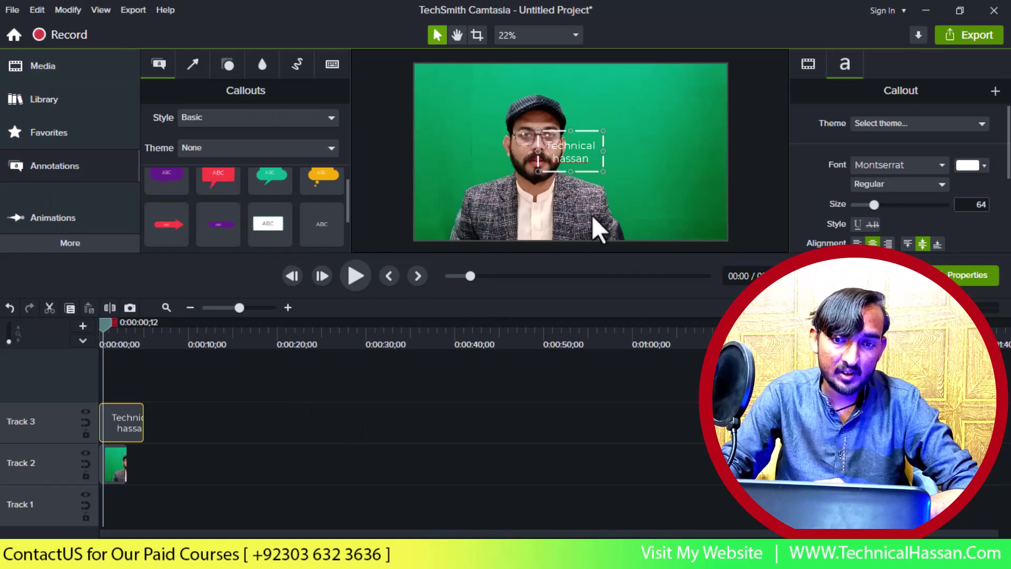
scroll(344, 204, "up", 2)
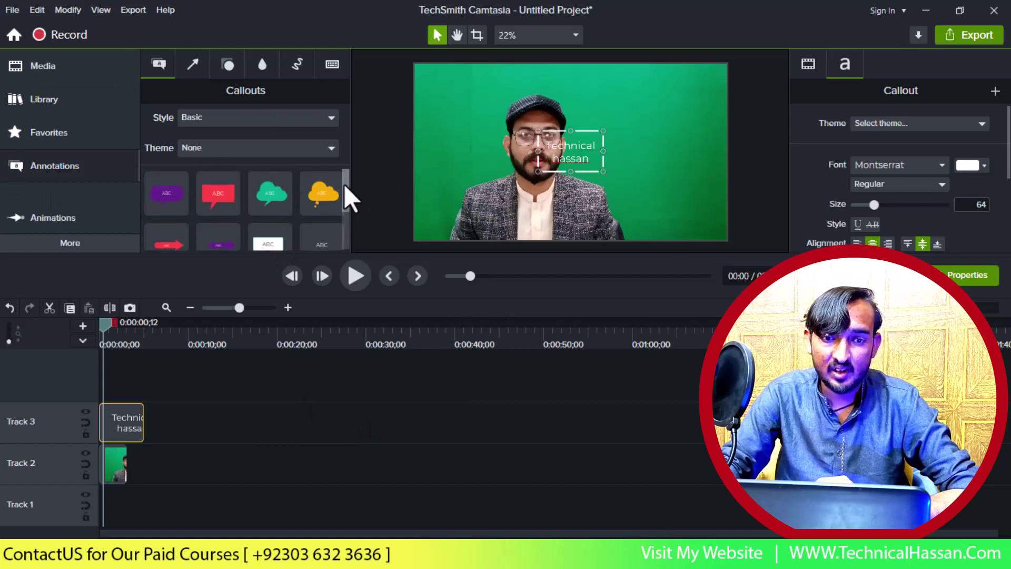
Apply the Custom animation near the start of the text callout on Track 3.
left_click(85, 222)
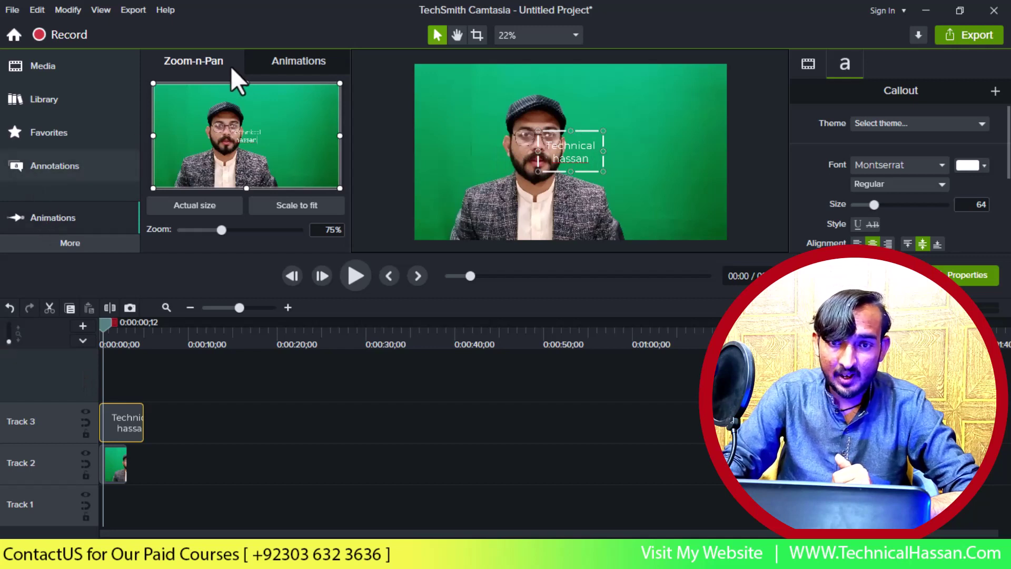
left_click(300, 58)
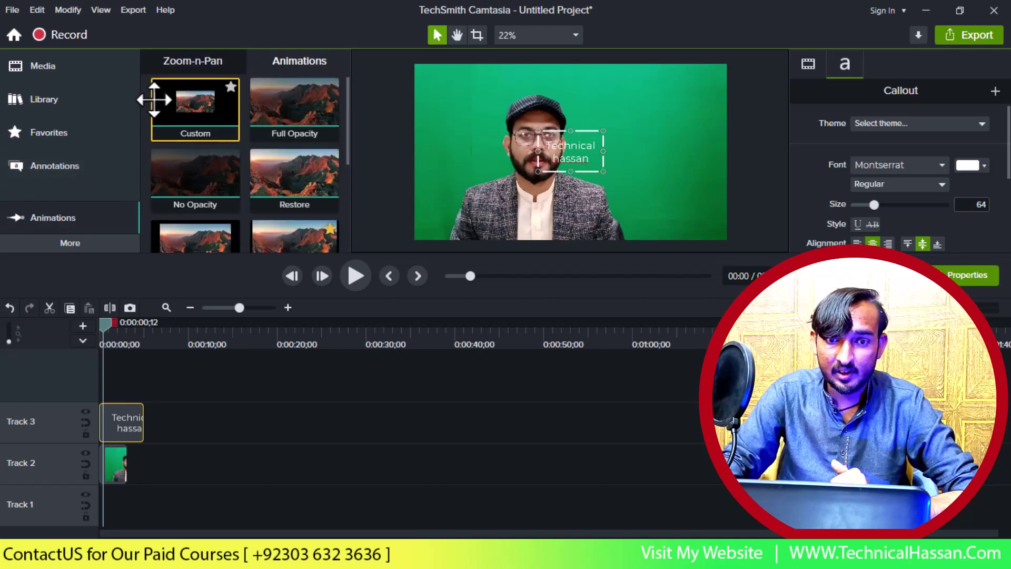
left_click_drag(152, 100, 103, 421)
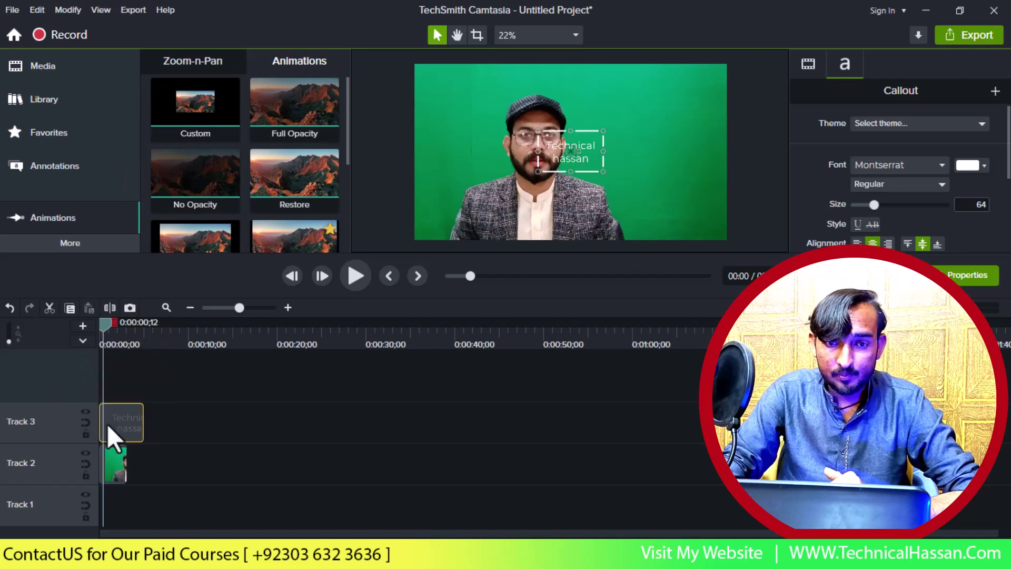
mouse_move(182, 136)
left_mouse_down()
mouse_move(109, 463)
mouse_move(106, 416)
left_mouse_up()
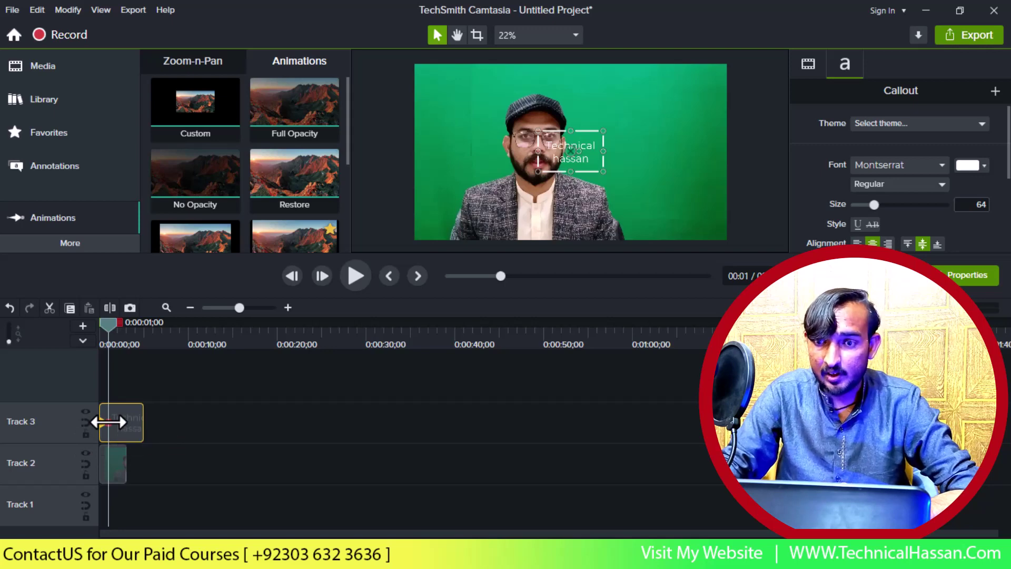
Move the text callout horizontally past the canvas's right edge and stretch its Custom animation to the end of the callout.
key("Right")
key("Right")
key("Right")
key("Right")
key("Right")
key("Right")
key("Right")
key("Right")
key("Right")
key("Right")
key("Right")
key("Right")
key("Right")
key("Right")
key("Right")
key("Right")
key("Right")
key("Right")
key("Right")
key("Right")
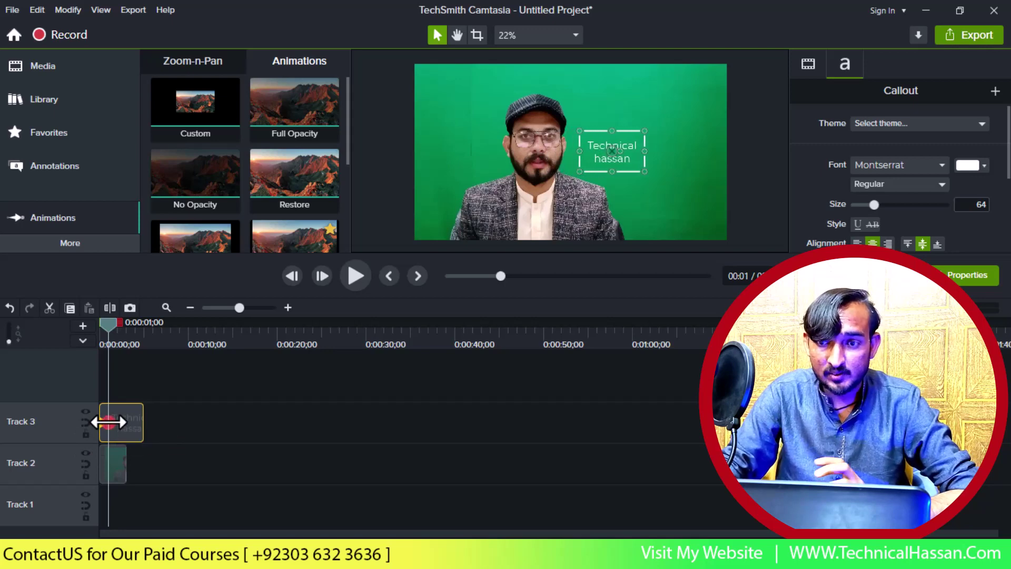
key("Right")
key("Right")
key("Right")
key("Right")
key("Right")
key("Right")
key("Right")
key("Right")
key("Right")
key("Right")
key("Right")
key("Right")
key("Right")
key("Right")
key("Right")
key("Right")
key("Right")
key("Right")
key("Right")
key("Right")
key("Right")
key("Right")
key("Right")
key("Right")
key("Right")
key("Right")
key("Right")
key("Right")
key("Right")
key("Right")
key("Right")
key("Right")
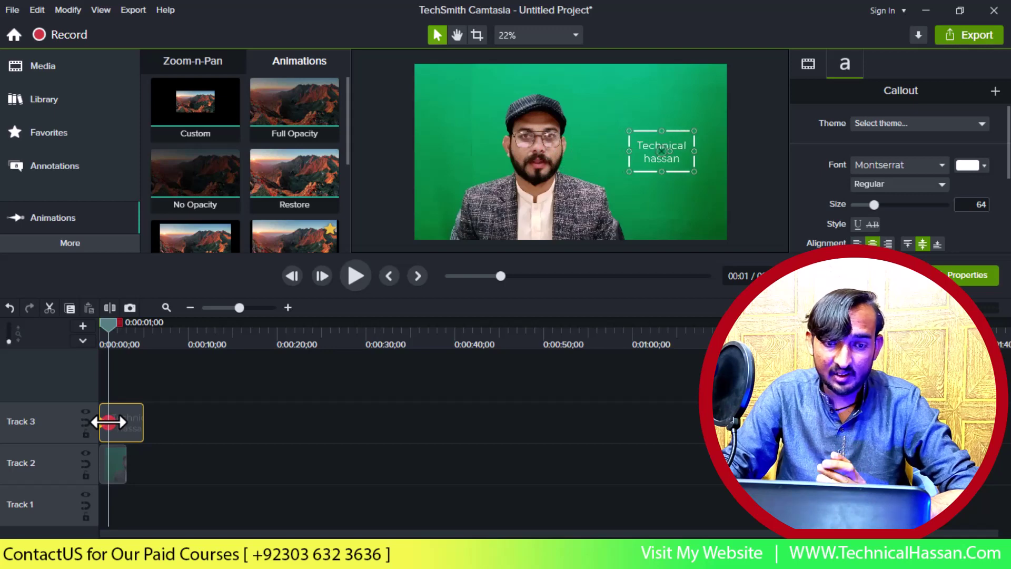
key("Right")
key("Right")
key("Right")
key("Right")
key("Right")
key("Right")
key("Right")
key("Right")
key("Right")
key("Right")
key("Right")
key("Right")
key("Right")
key("Right")
key("Right")
key("Right")
key("Right")
key("Right")
key("Right")
key("Right")
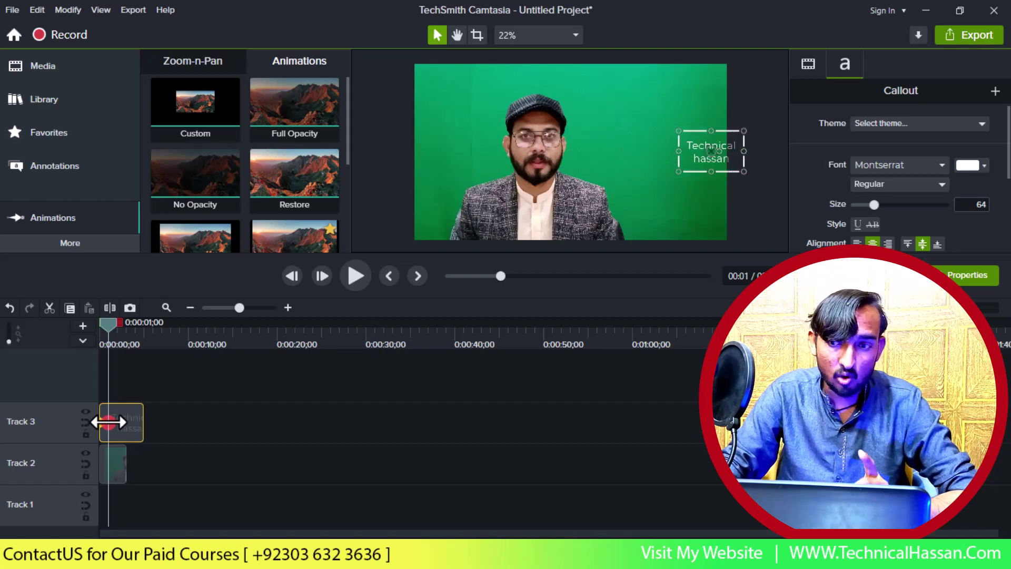
key("Right")
key("Right")
key("Right")
key("Right")
key("Right")
key("Right")
key("Right")
key("Right")
key("Right")
key("Right")
key("Right")
key("Right")
key("Right")
key("Right")
key("Right")
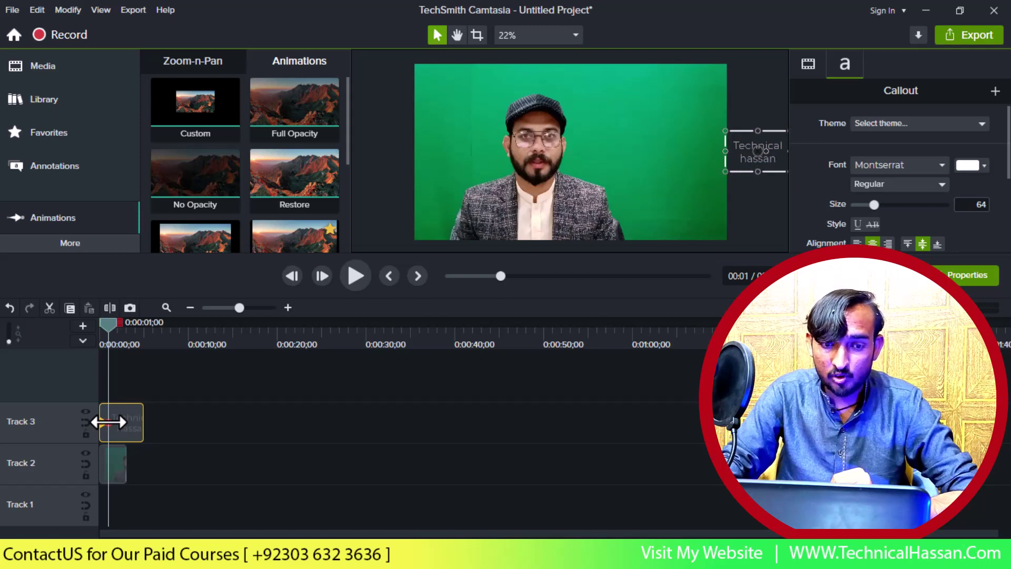
left_click_drag(108, 422, 142, 422)
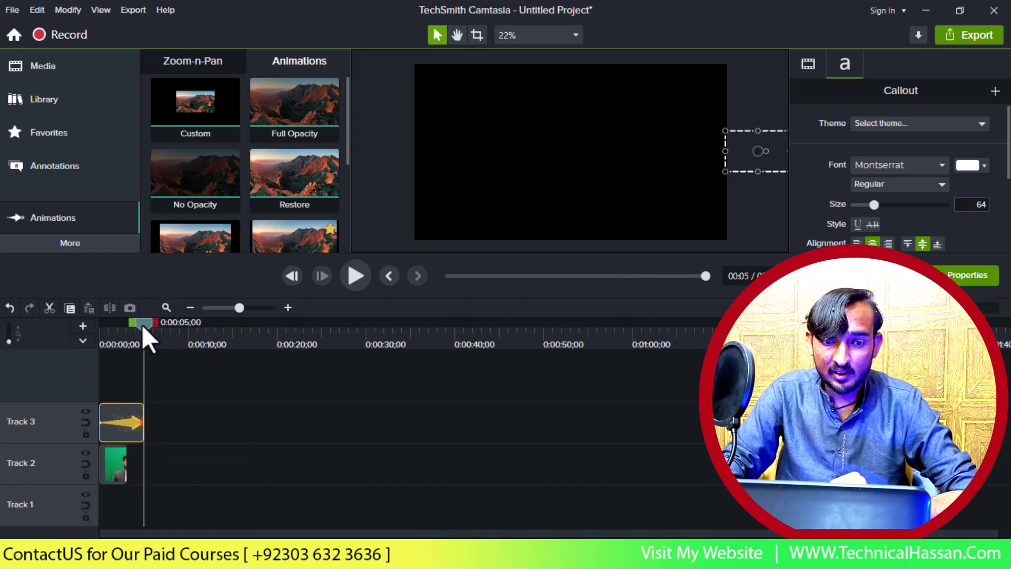
Play the callout's Custom animation from the start and delete the callout from Track 3.
left_click_drag(141, 324, 81, 318)
key("space")
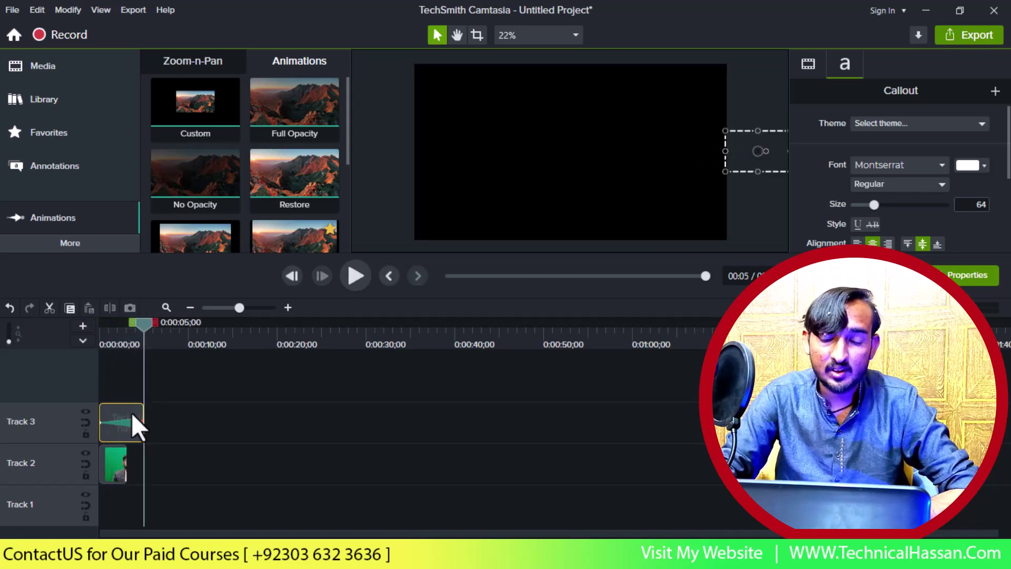
key("Delete")
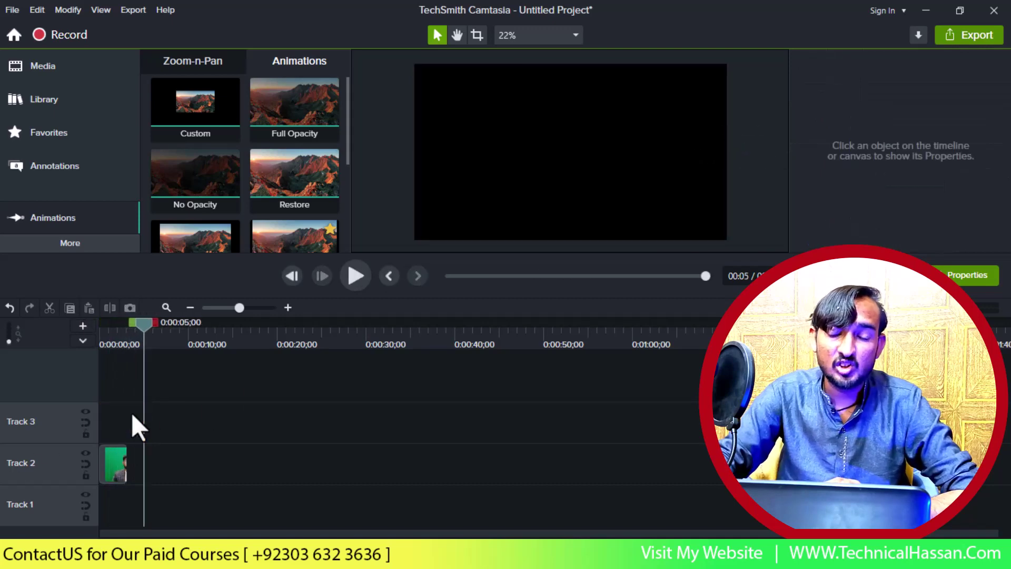
Bring up the Cursor Effects and try to apply Cursor Spotlight on the timeline.
left_click(112, 334)
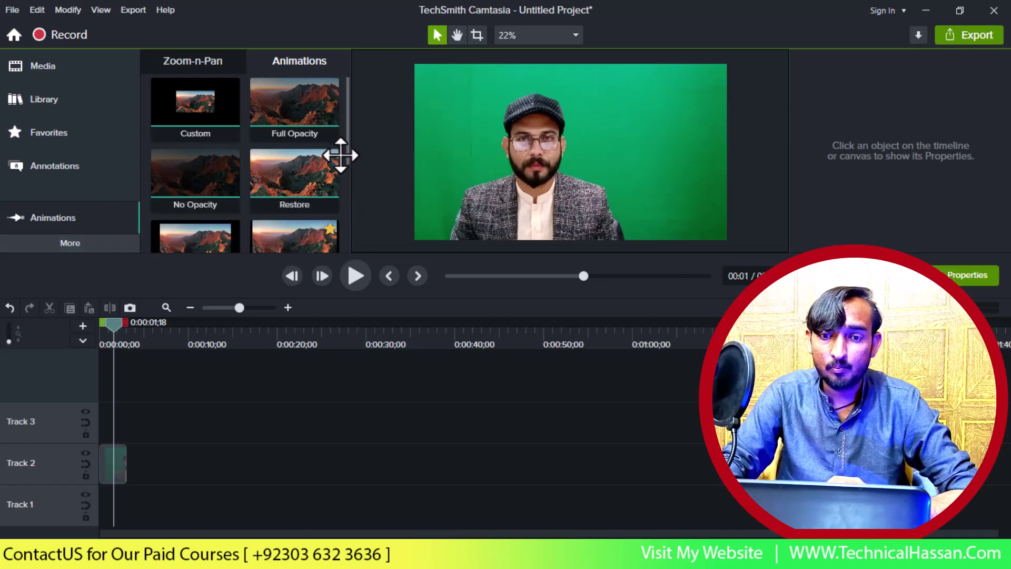
left_click_drag(344, 162, 342, 140)
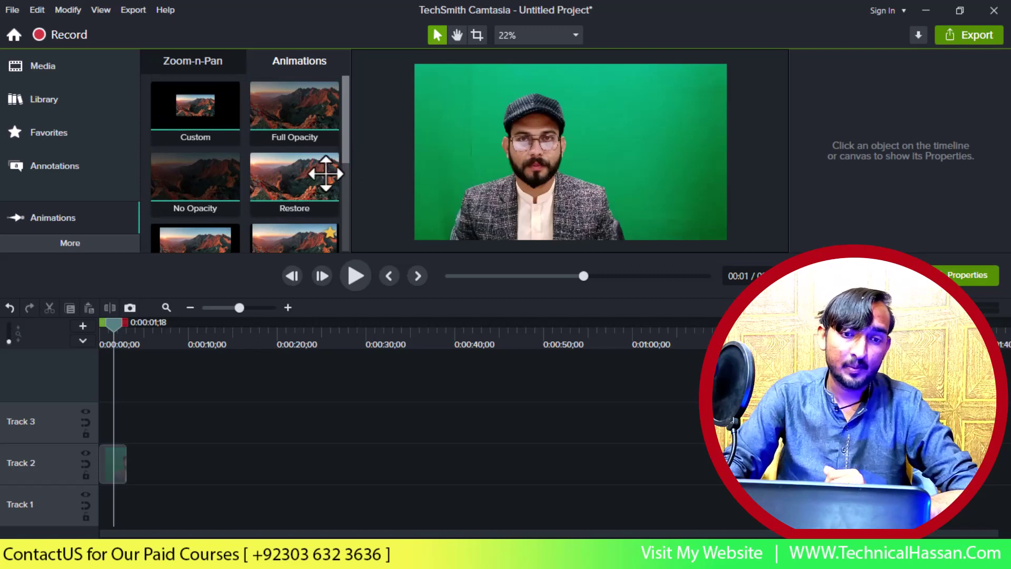
left_click(94, 242)
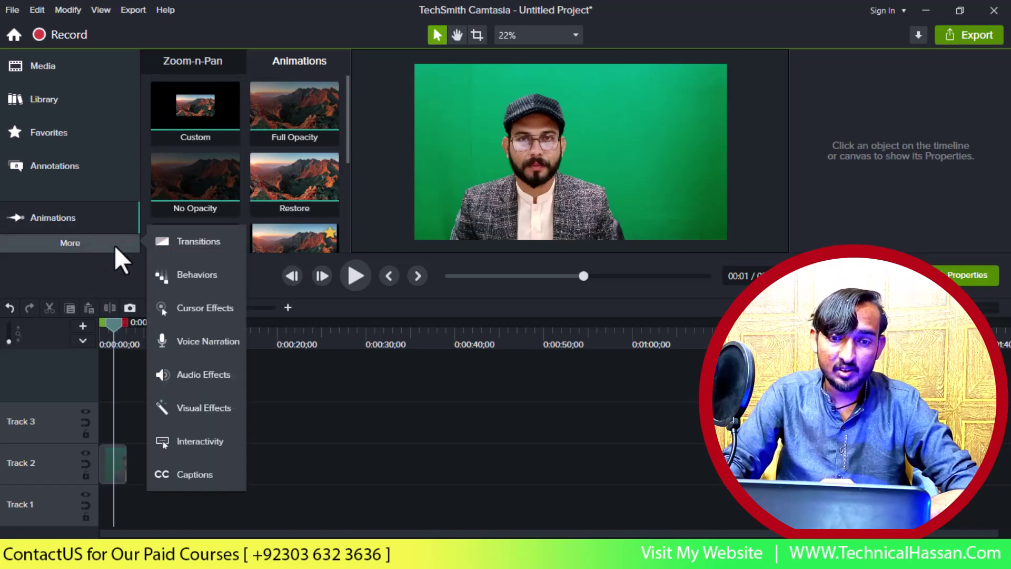
left_click(202, 318)
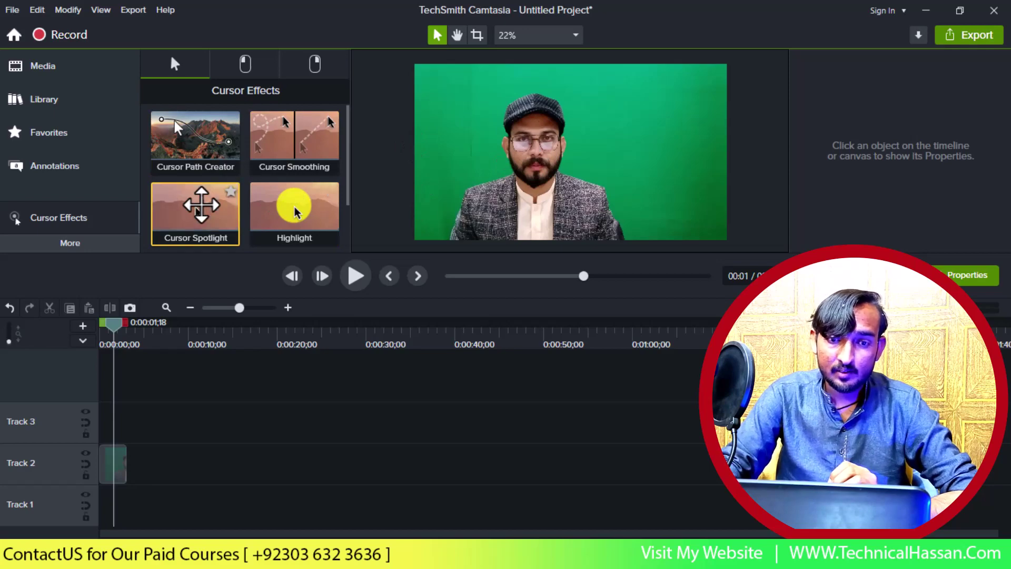
left_click_drag(209, 205, 102, 420)
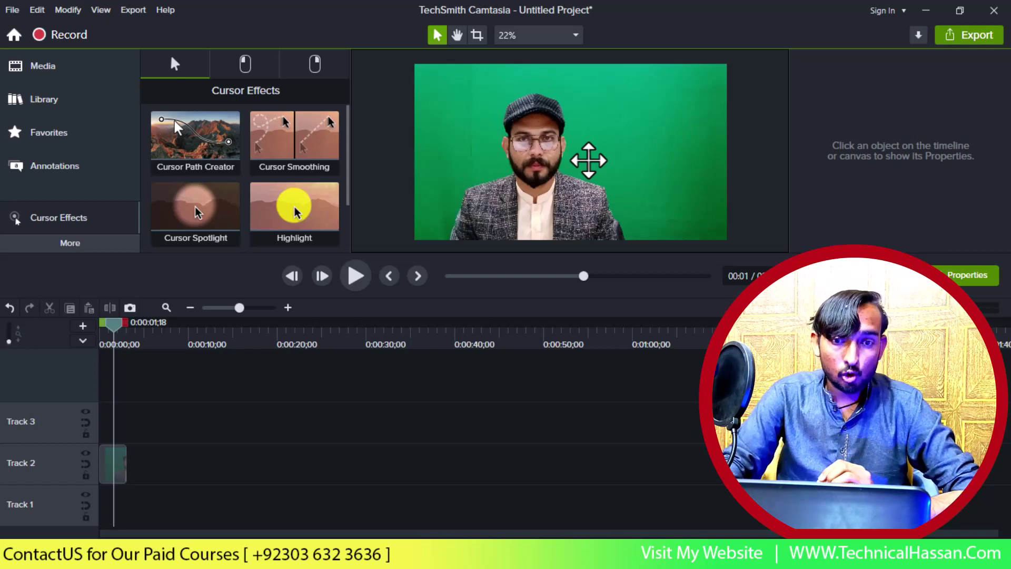
Look through the left-click and right-click cursor effects.
left_click(231, 61)
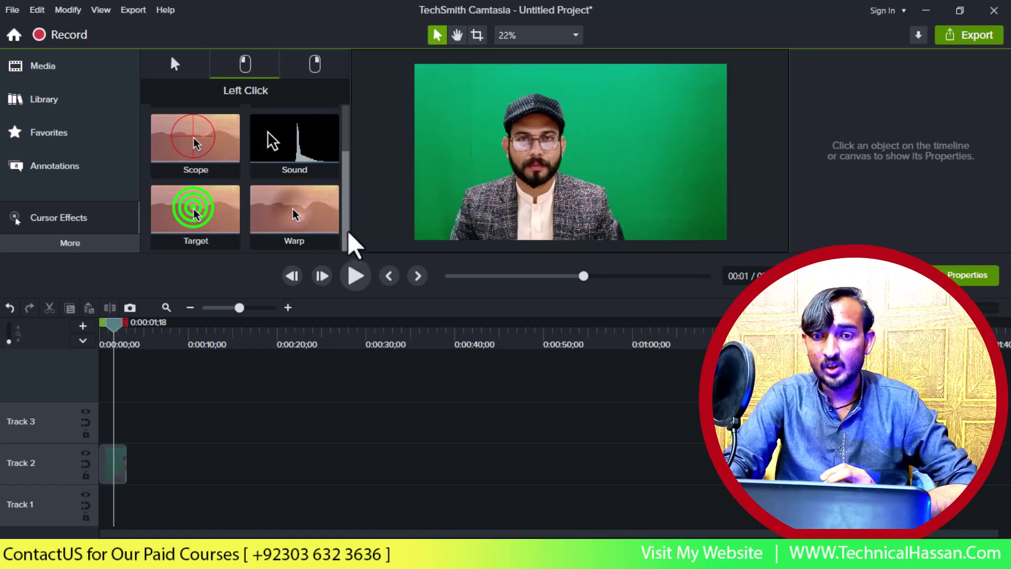
left_click_drag(348, 237, 358, 119)
left_click(322, 59)
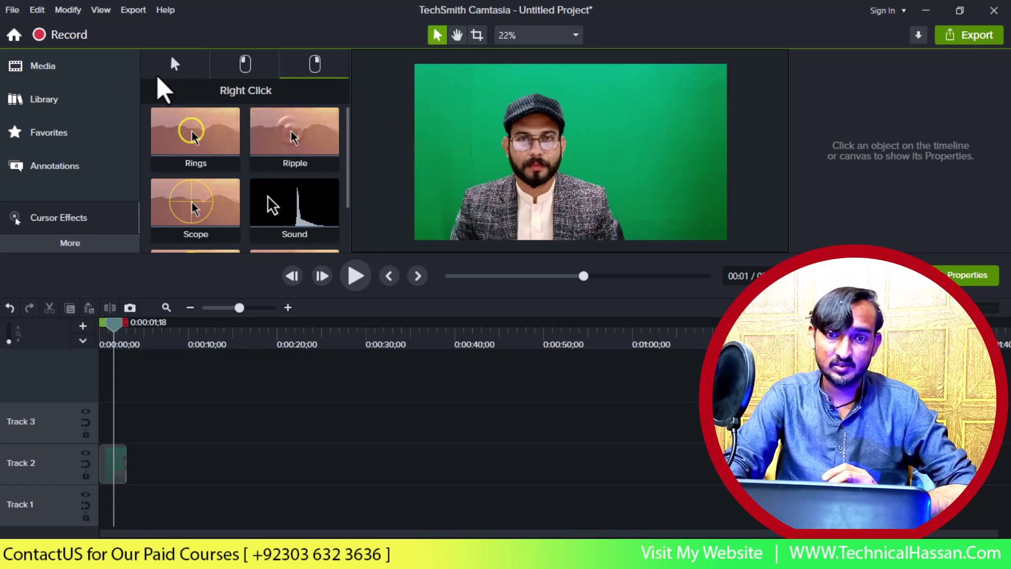
mouse_move(349, 110)
left_mouse_down()
mouse_move(352, 213)
mouse_move(346, 112)
left_mouse_up()
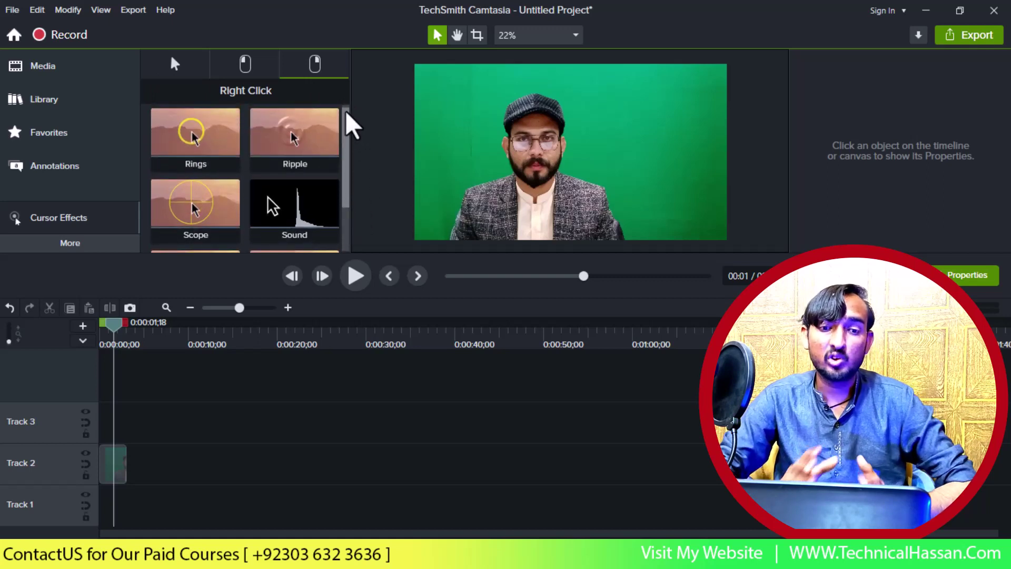
Try to record a voice narration with the timeline muted, and dismiss the crash report without sending it.
left_click(73, 243)
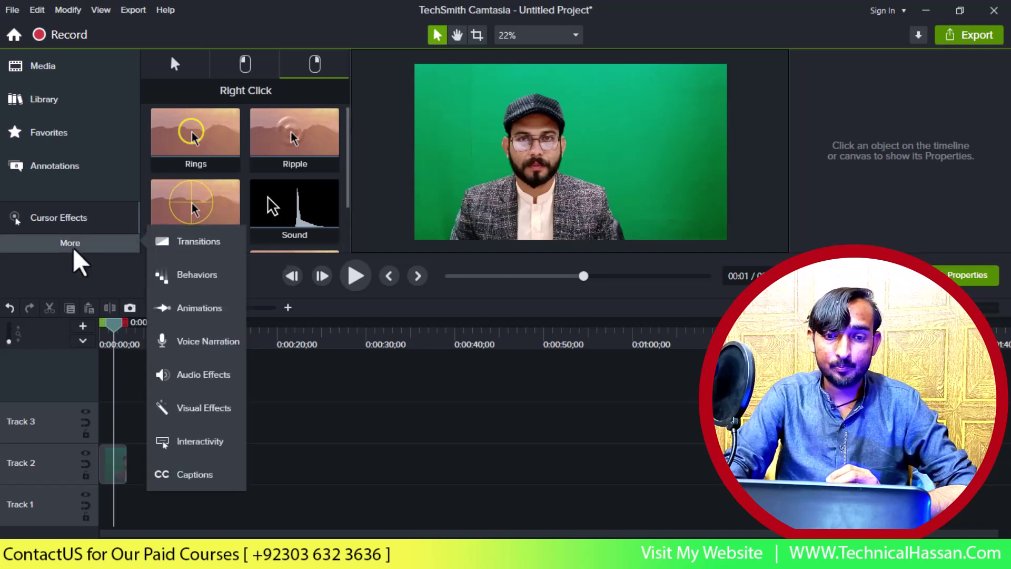
left_click(203, 342)
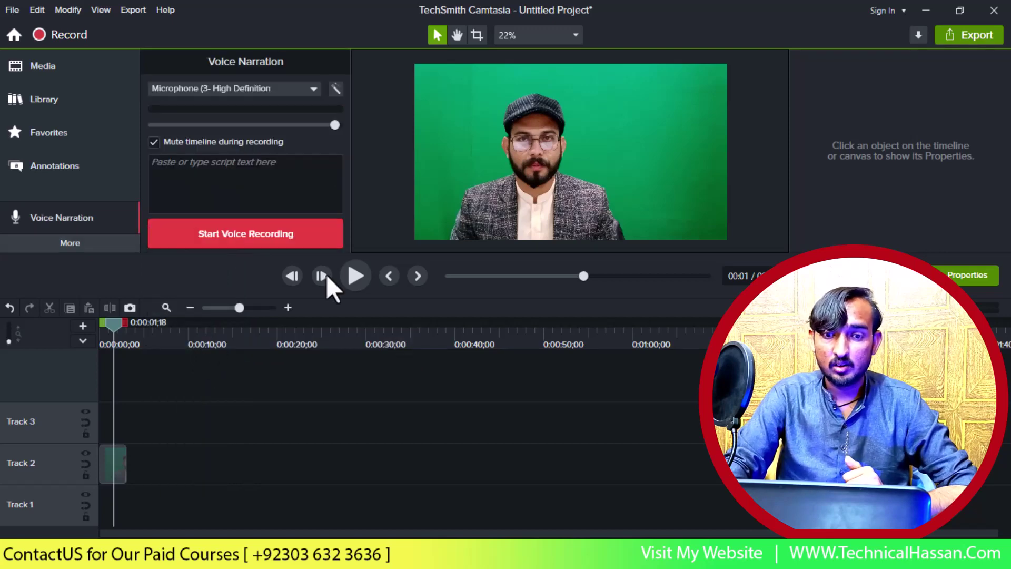
left_click(228, 243)
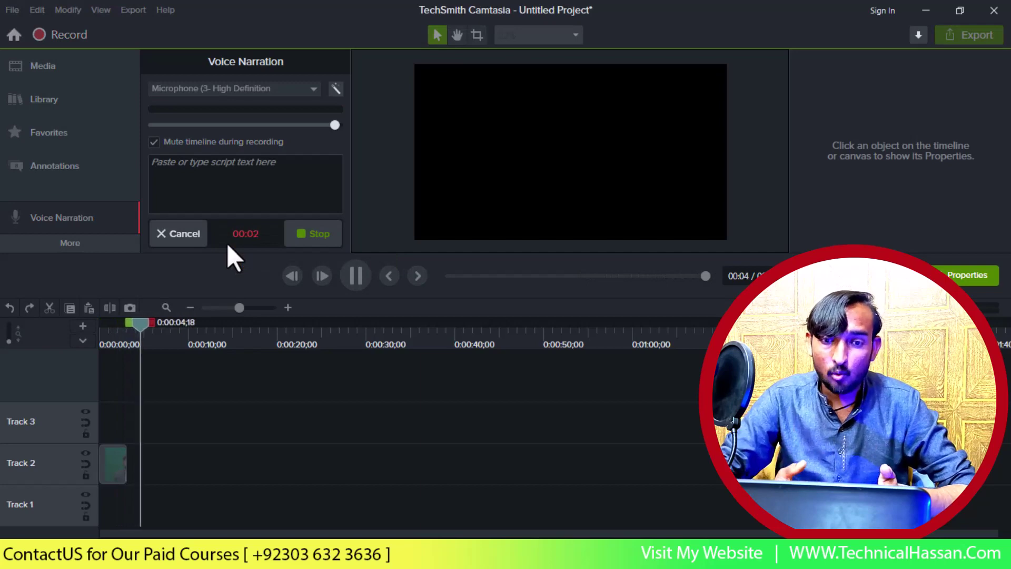
left_click(318, 232)
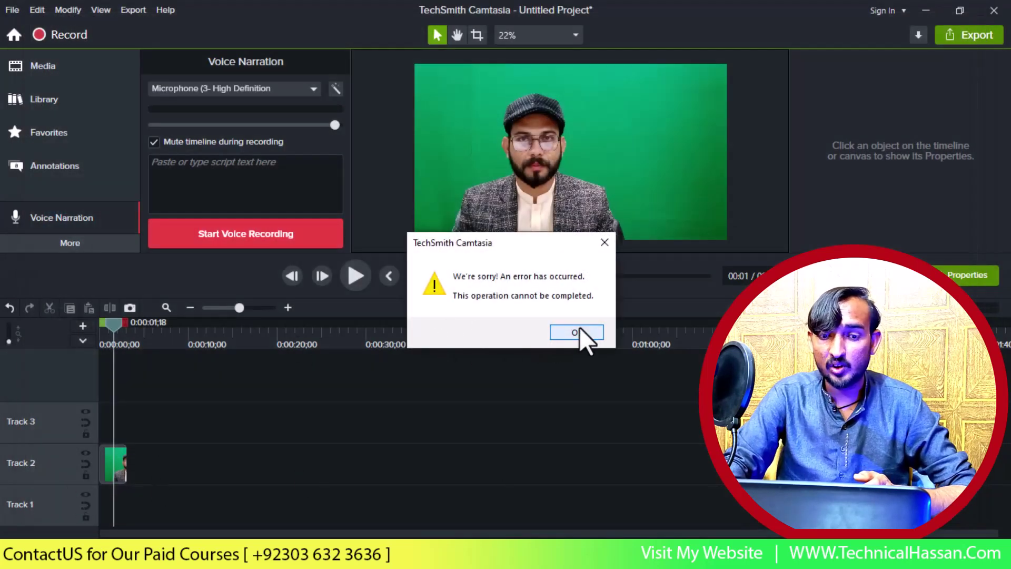
left_click(579, 331)
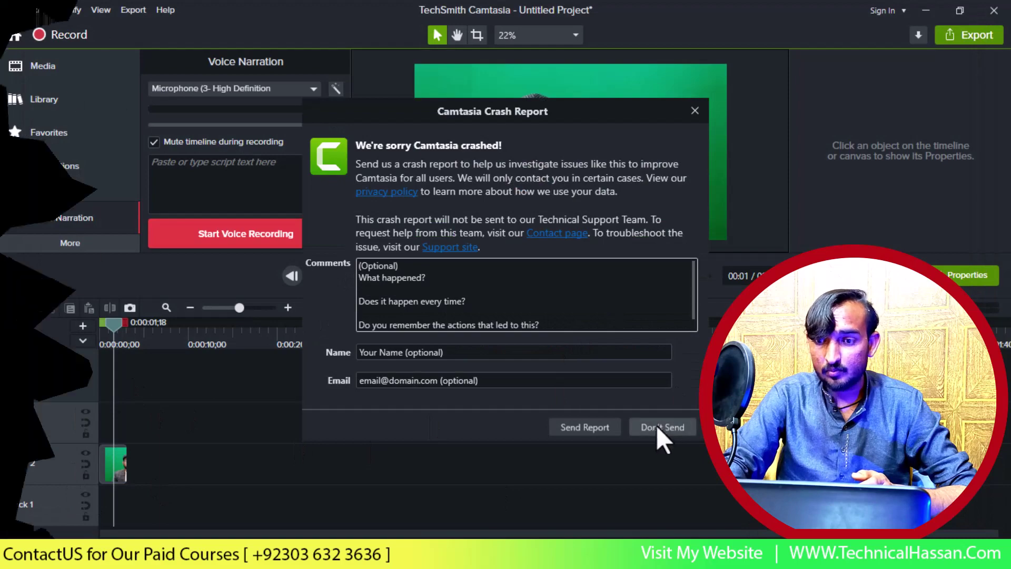
left_click(657, 427)
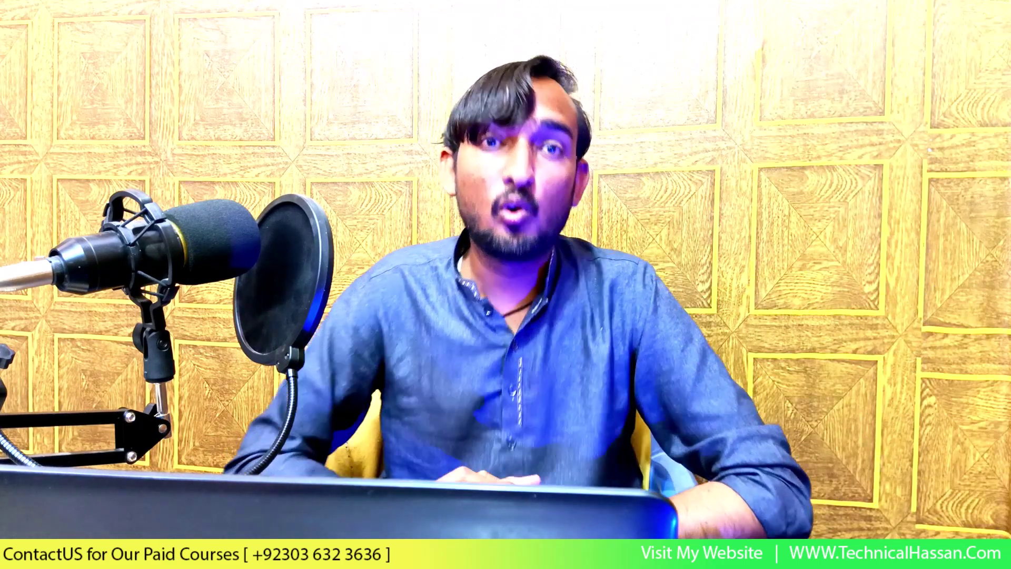